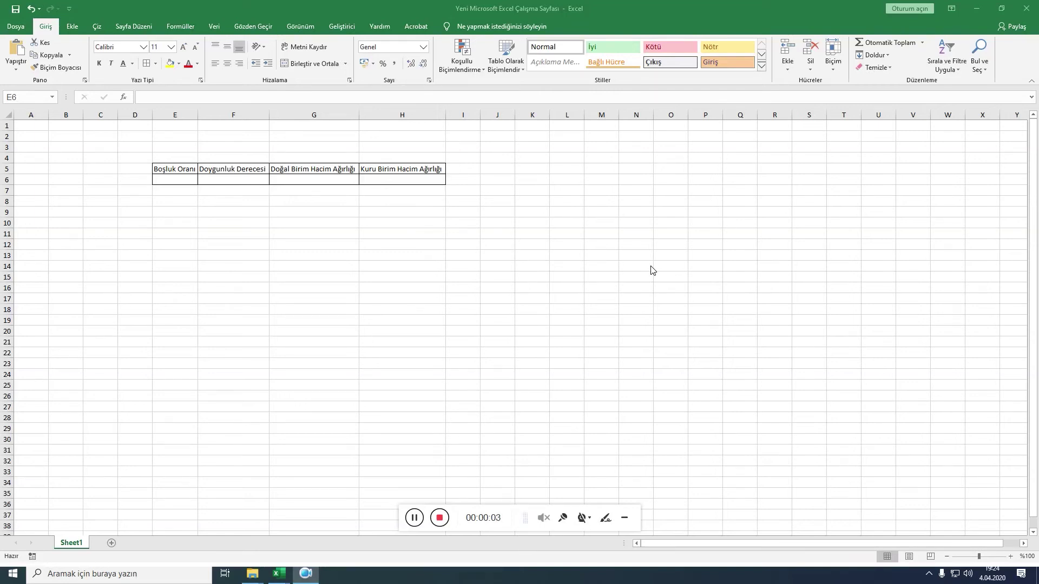
Open the KAYDET button's CommandButton2_Click procedure and begin a Range statement.
click(297, 547)
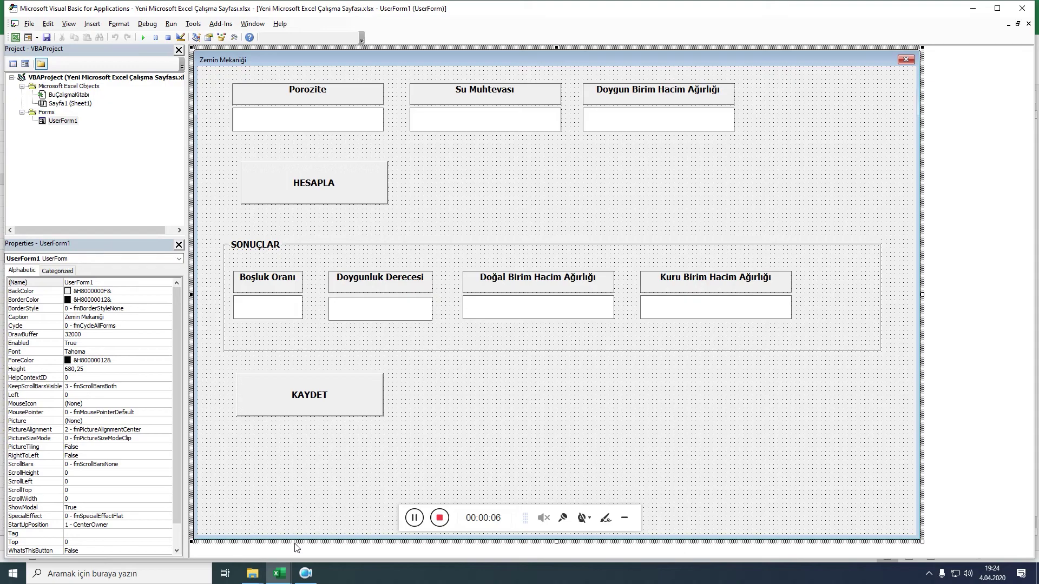
double_click(358, 393)
key(Return)
key(Return)
key(Return)
key(Return)
key(Return)
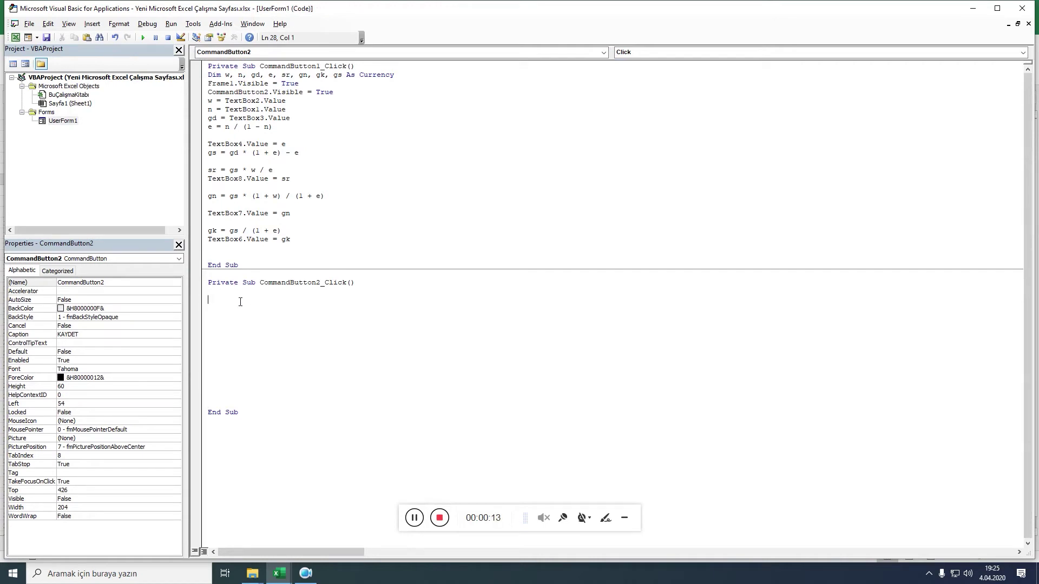
text(Range)
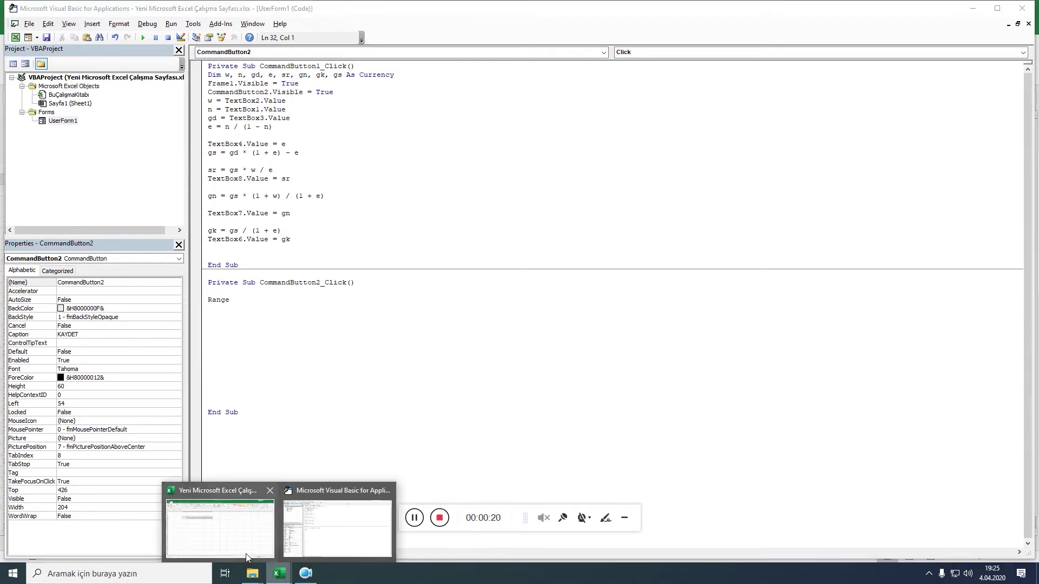
In Excel, check the empty cells E6 and F6 under Boşluk Oranı and Doygunluk Derecesi.
mouse_move(278, 573)
click(219, 519)
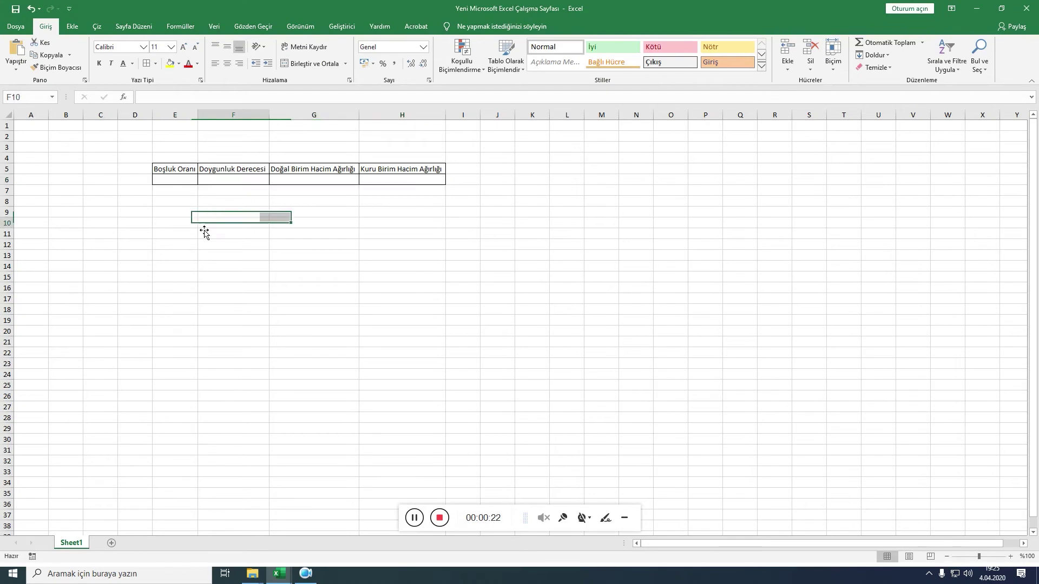
click(182, 182)
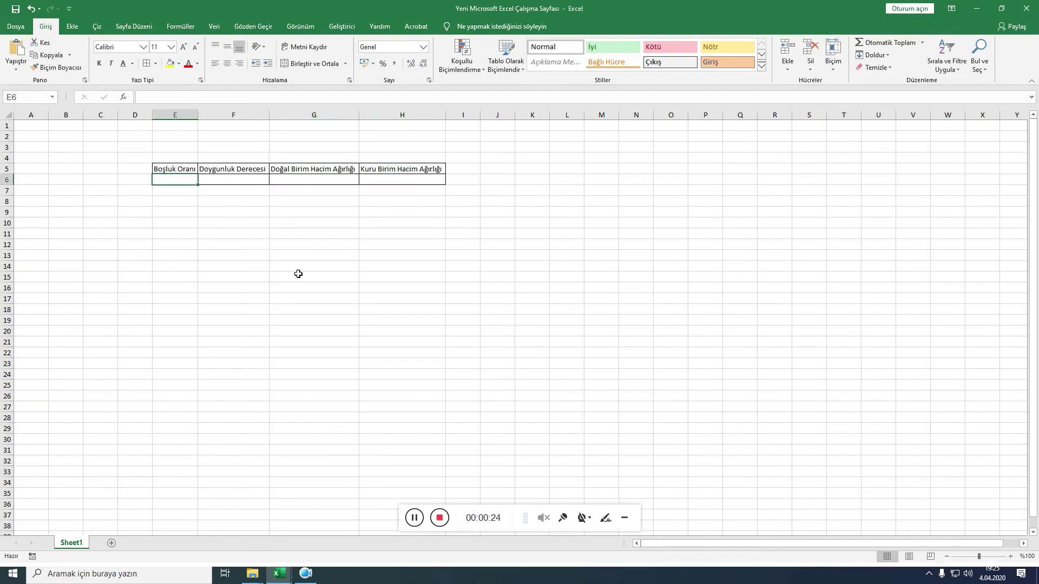
click(238, 183)
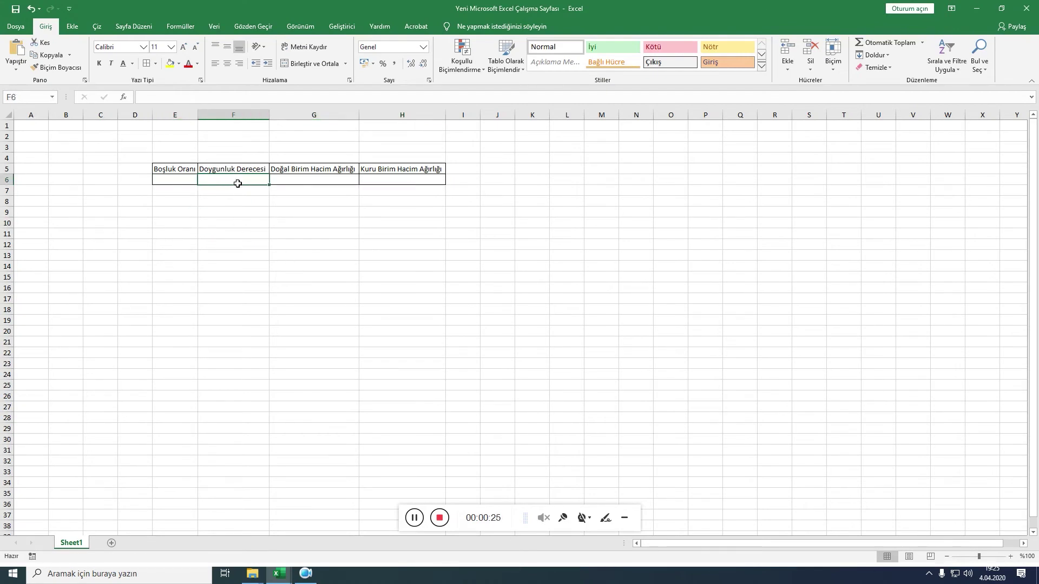
click(278, 573)
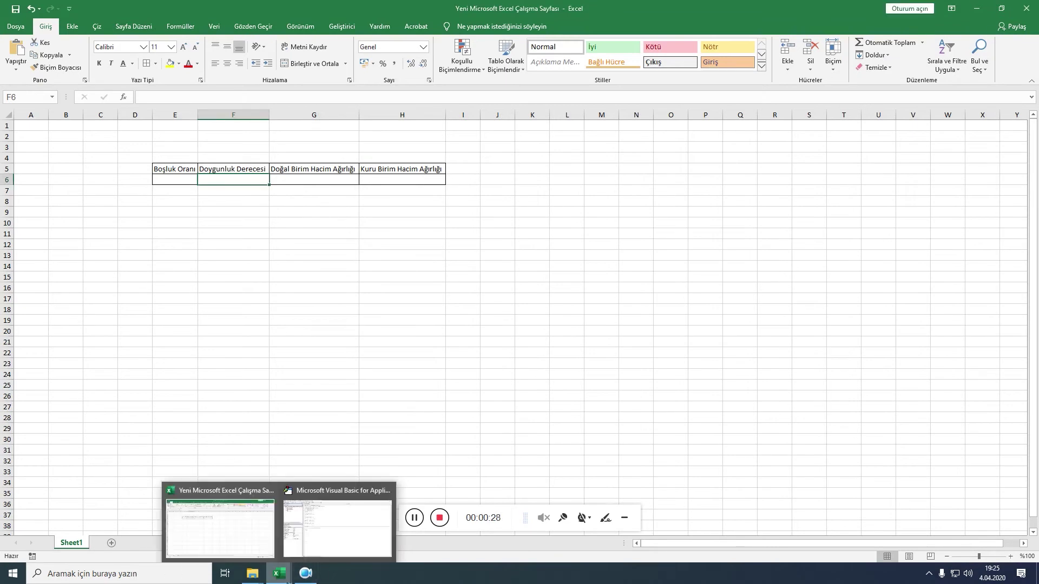
Complete the first line as Range("e6") = TextBox4.Value.
click(337, 522)
click(242, 302)
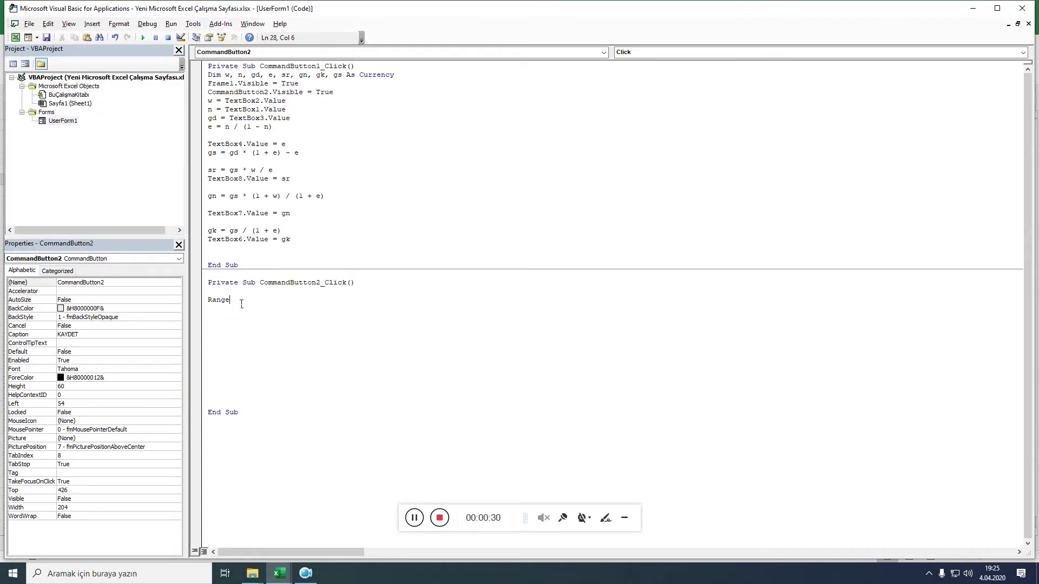
text(()
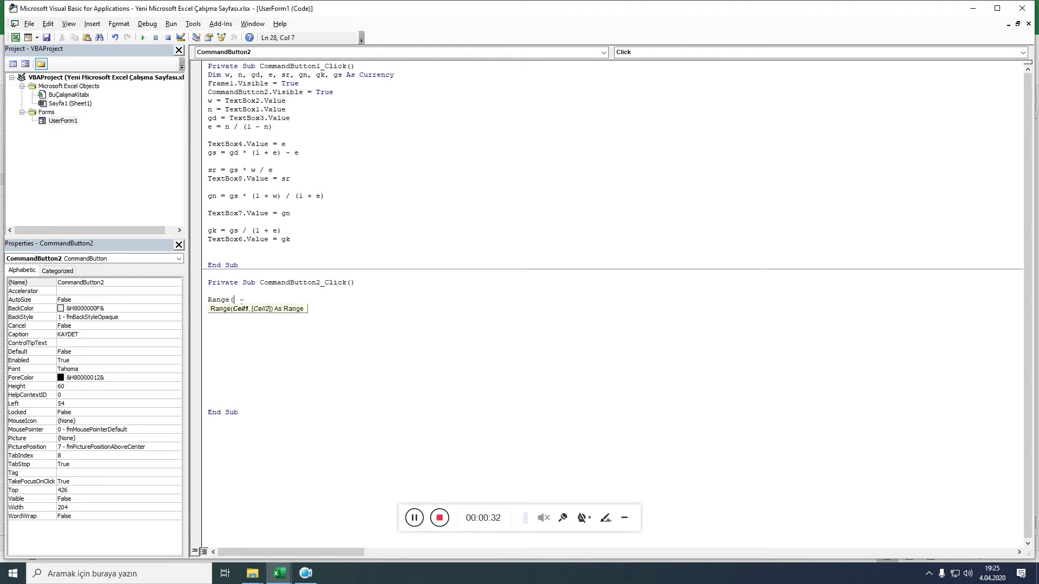
text("e6")
text()=)
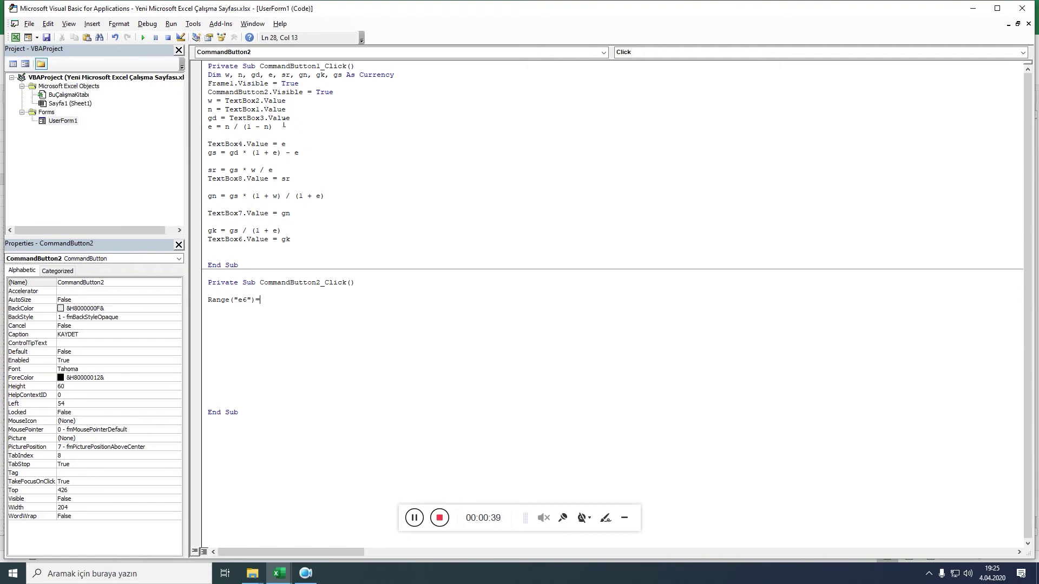
click(273, 149)
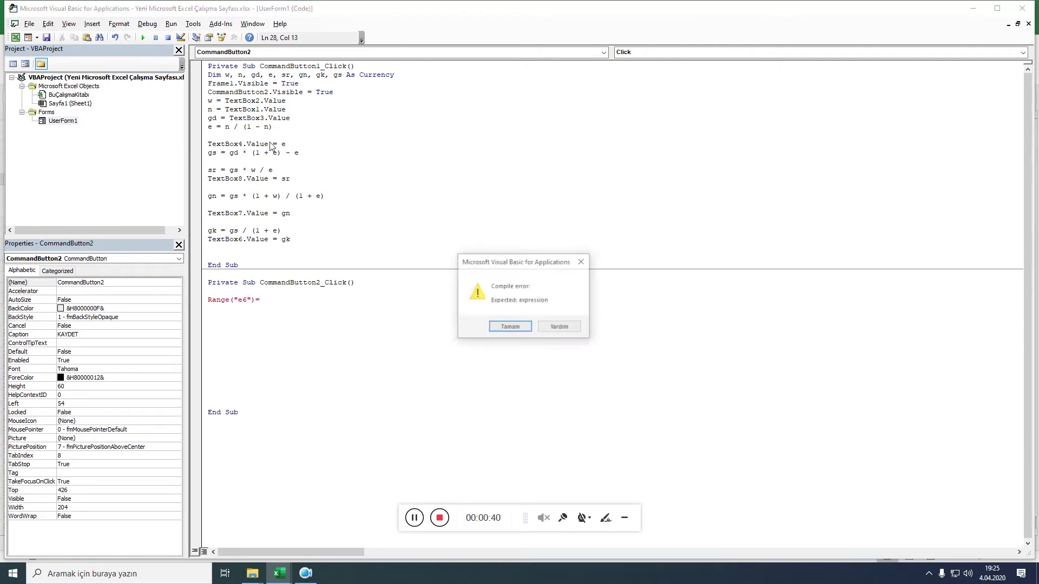
click(510, 327)
drag(267, 144, 213, 146)
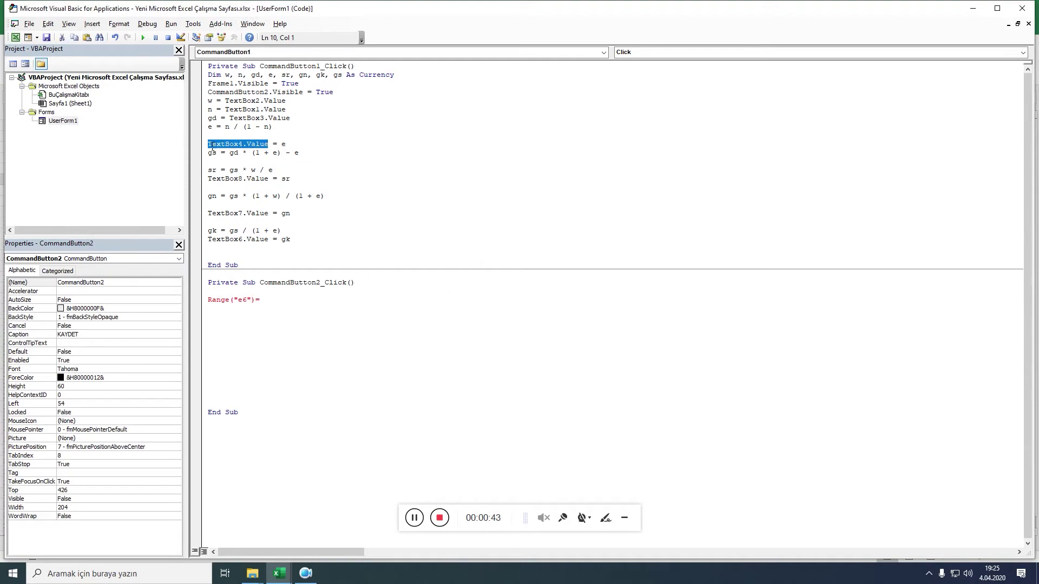
right_click(213, 145)
click(253, 170)
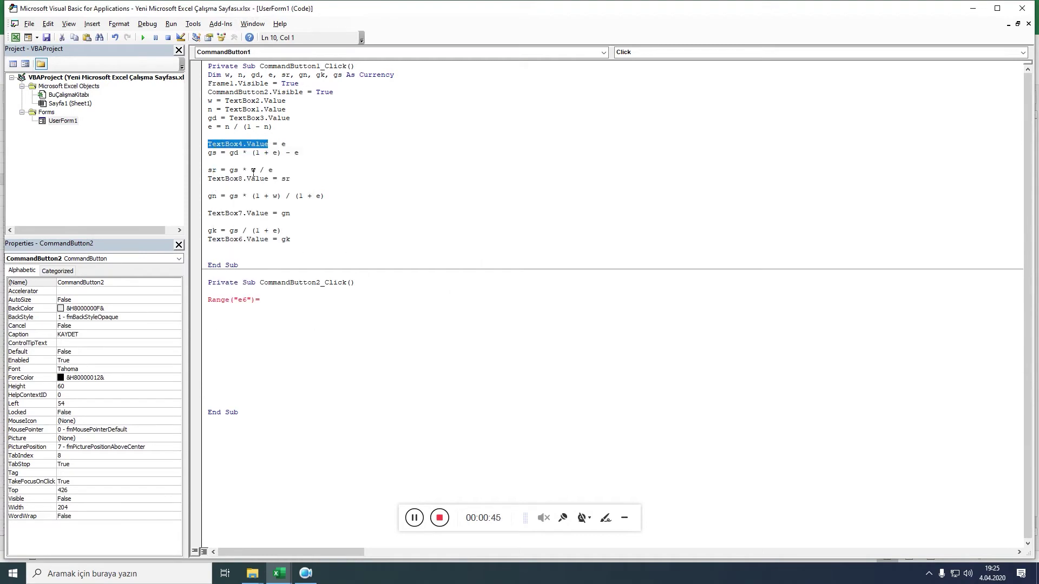
click(276, 304)
right_click(274, 304)
click(294, 334)
key(Return)
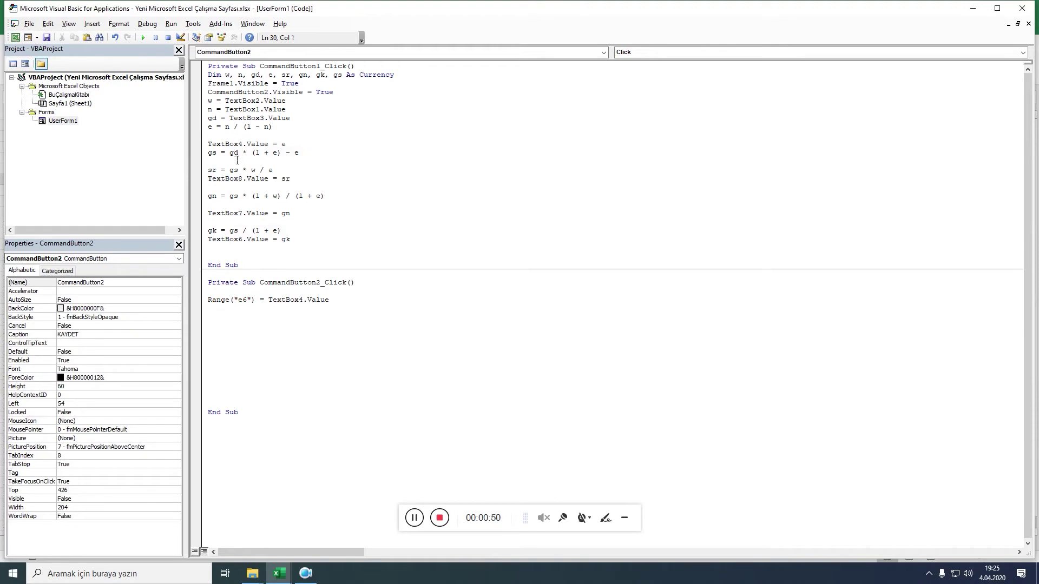
Duplicate the Range("e6") = TextBox4.Value line so there are four copies.
drag(352, 300, 213, 306)
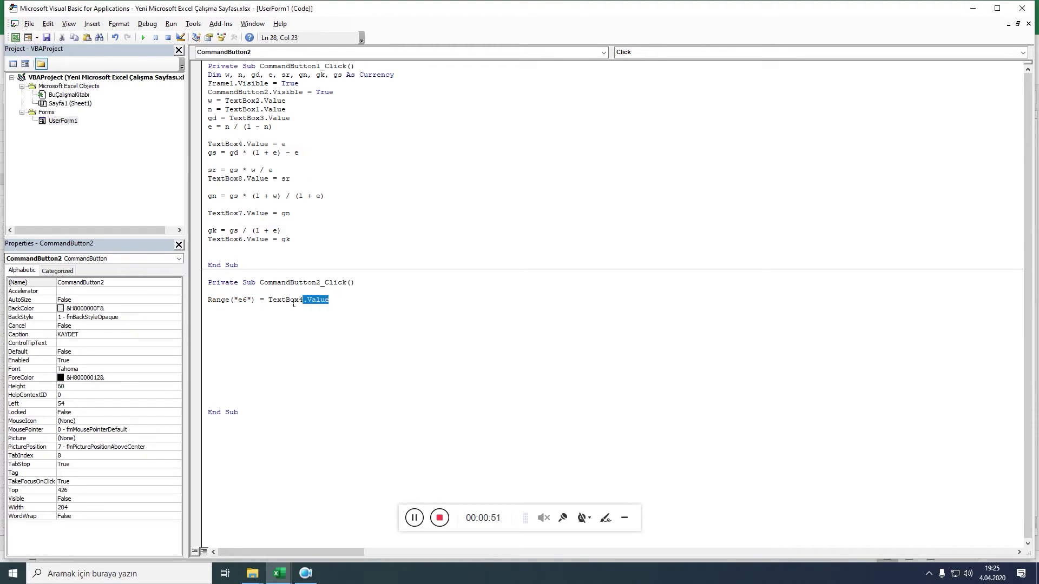
right_click(216, 303)
click(233, 318)
click(232, 320)
right_click(228, 316)
click(250, 346)
right_click(224, 331)
click(236, 362)
right_click(216, 345)
click(238, 376)
Change the copied lines' cell references to f6, g6 and h6.
drag(243, 317, 239, 317)
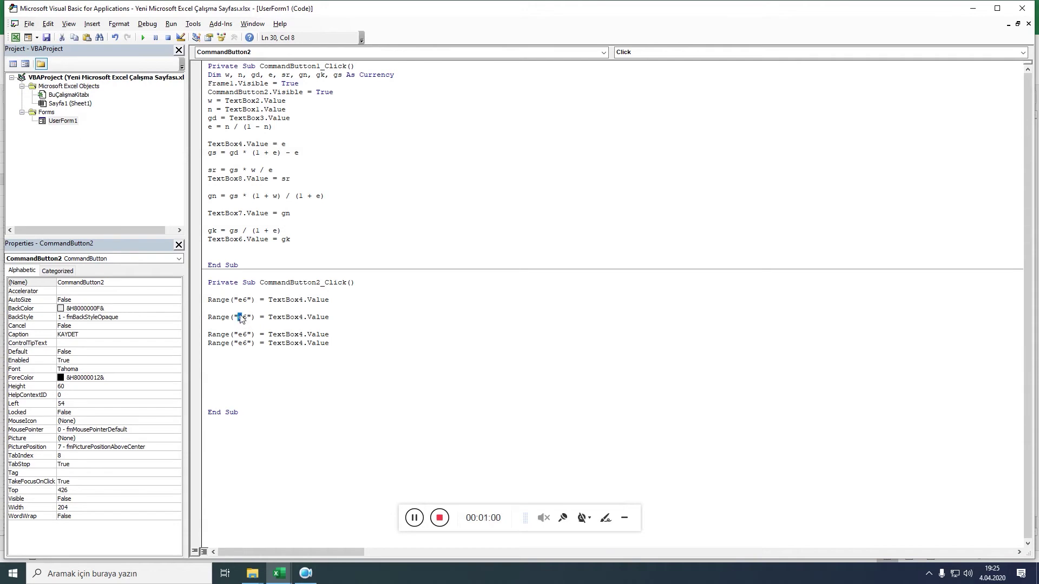
text(f)
drag(243, 334, 238, 334)
text(g)
drag(243, 343, 239, 343)
text(h)
key(End)
Change the text boxes on the f6, g6 and h6 lines to TextBox8, TextBox7 and TextBox6.
drag(308, 318, 209, 309)
click(307, 321)
double_click(308, 320)
drag(303, 321, 298, 320)
text(8)
click(302, 541)
drag(305, 335, 299, 336)
text(7)
drag(306, 349, 300, 348)
text(6)
click(342, 395)
Run the form, enter 0,35, 0,15 and 2,14, and compute the soil results with HESAPLA.
click(144, 37)
text(0,35)
click(461, 109)
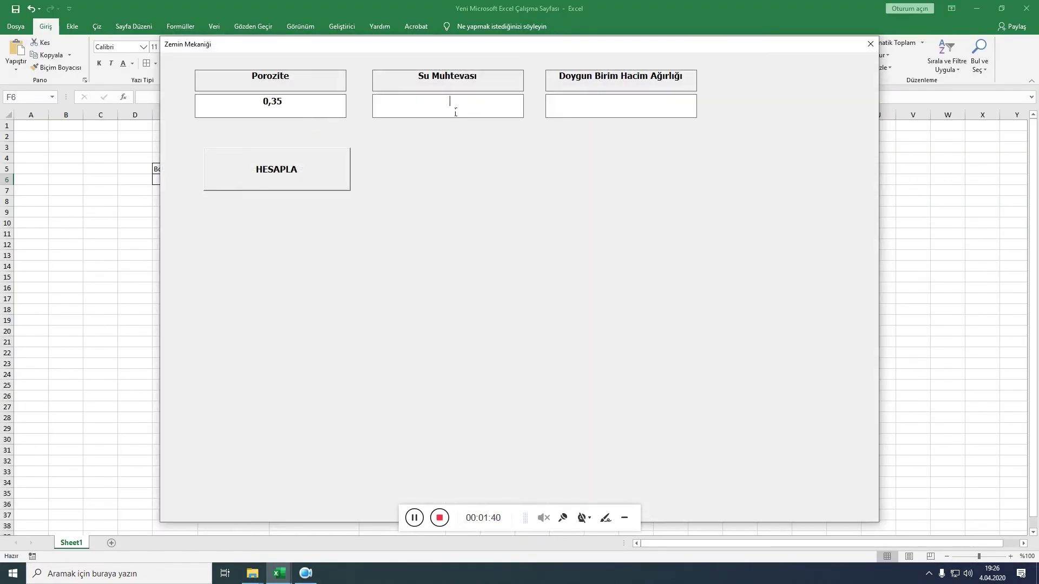
text(0,15)
click(622, 111)
text(2,14)
click(322, 178)
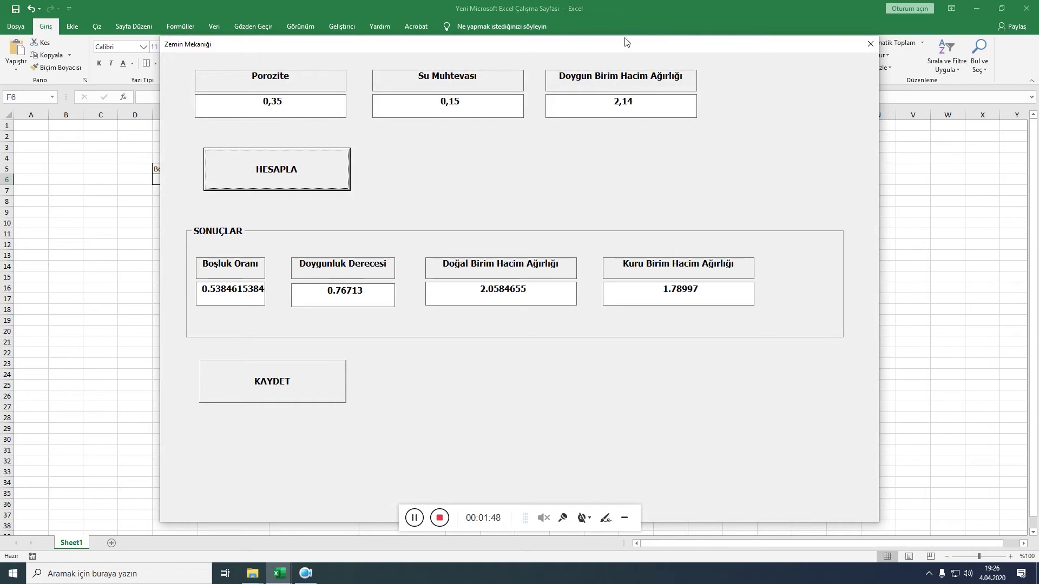
Save the computed results into row 6 with KAYDET, moving the form aside to view them.
drag(624, 44, 765, 43)
click(459, 388)
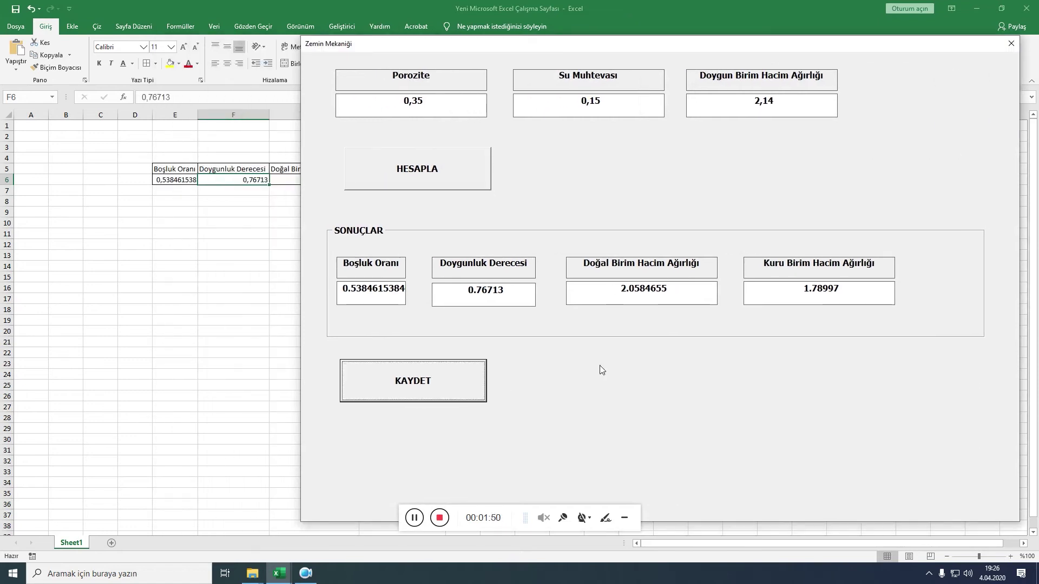
drag(673, 44, 872, 46)
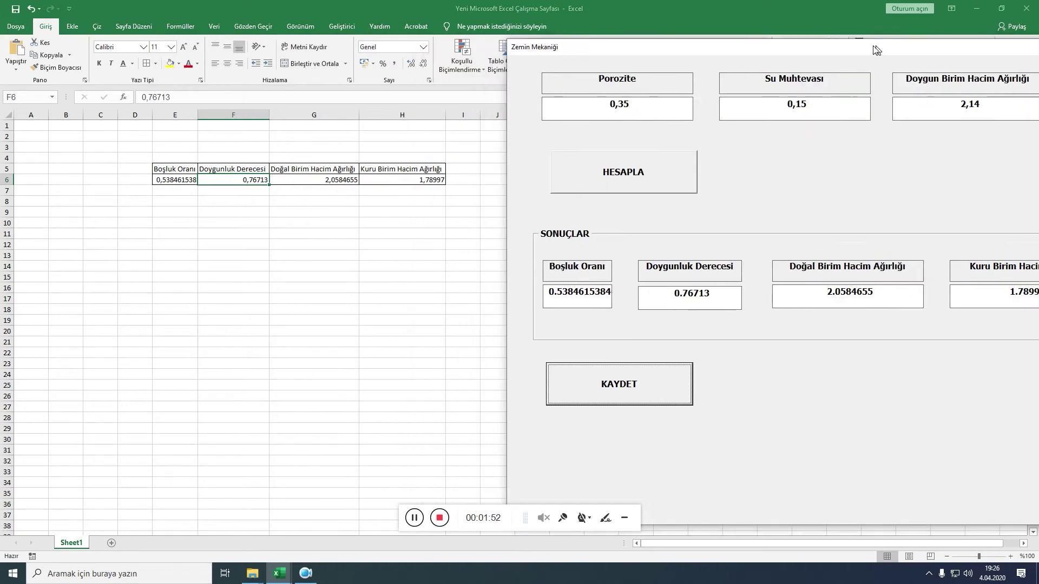
Stop the running Zemin Mekaniği form using its close (X) button.
click(801, 55)
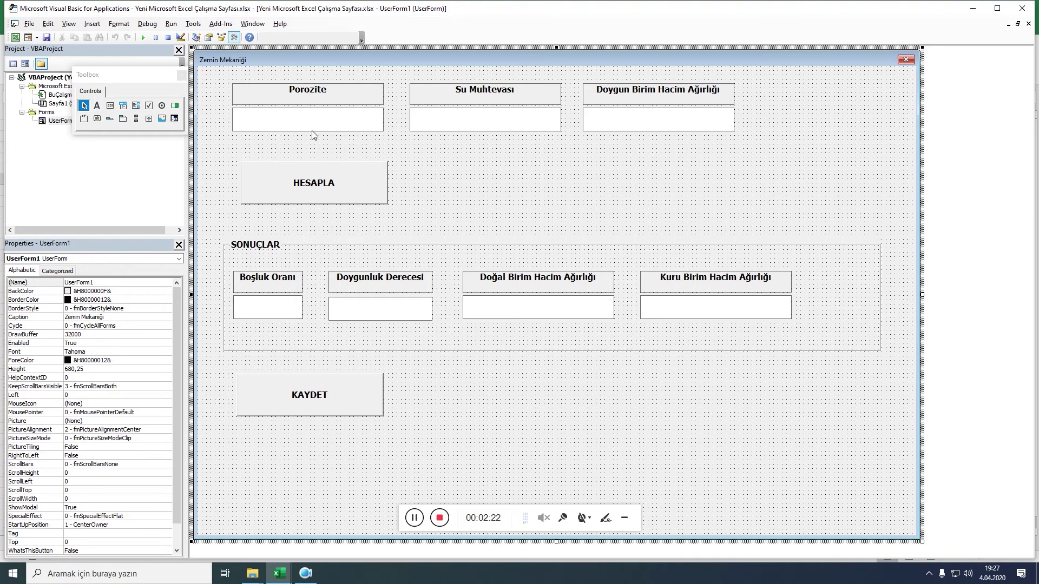
Create a BeforeUpdate handler for the Porozite box, TextBox1.
double_click(280, 126)
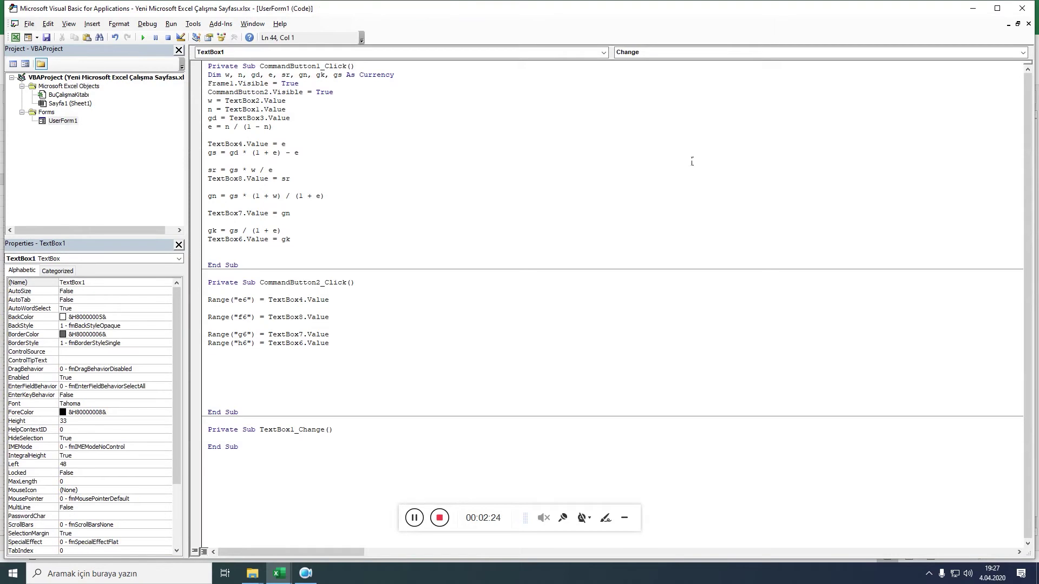
click(1022, 52)
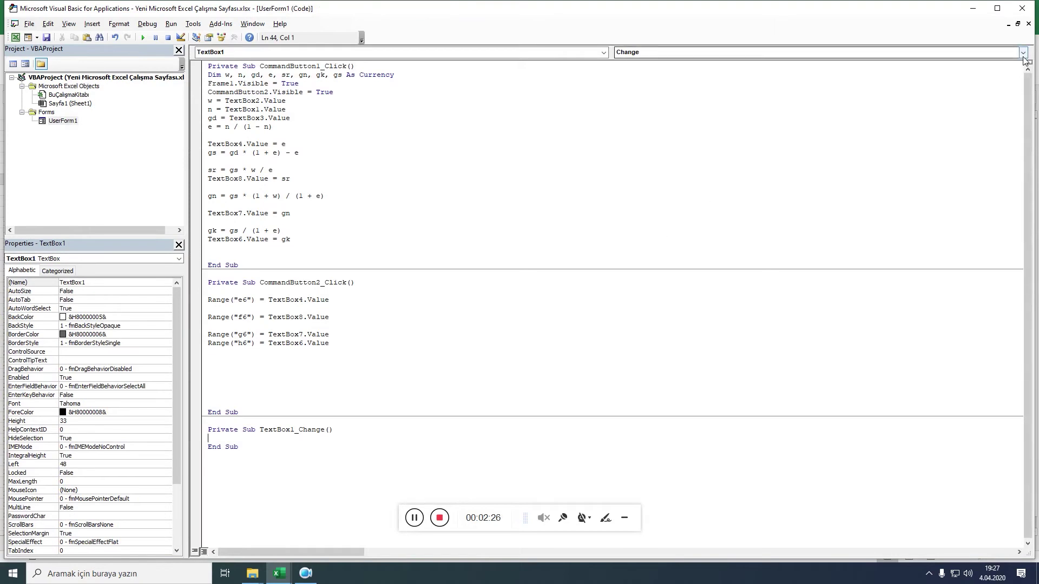
click(641, 85)
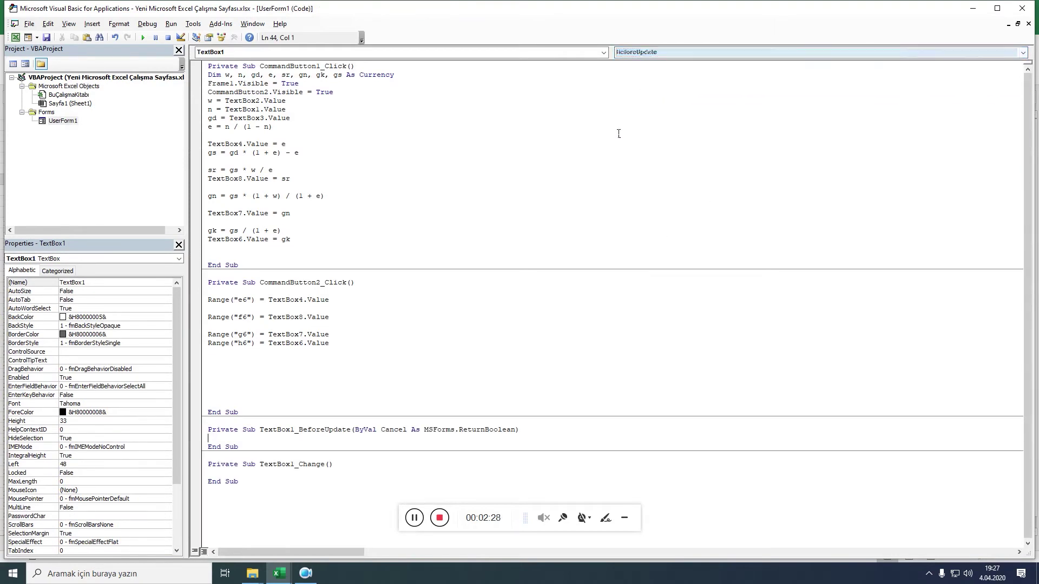
key(Return)
key(Return)
key(Return)
key(Return)
key(Return)
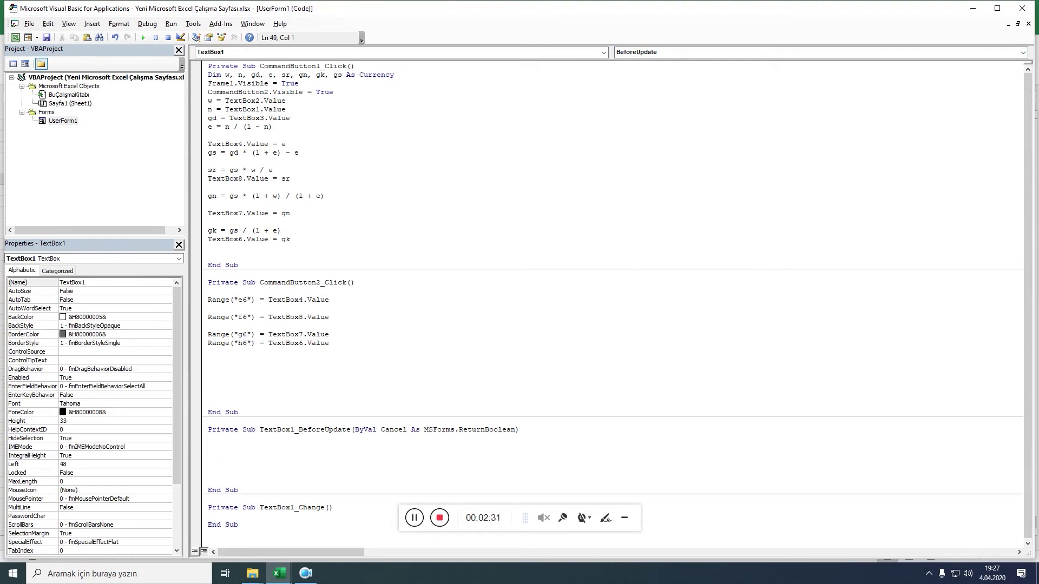
Write the check If Not IsNumeric(TextBox1.Value) Or TextBox1.Value < 0 Then.
click(229, 451)
text(if n)
text(ot isnum)
text(eric)
text((textbox1)
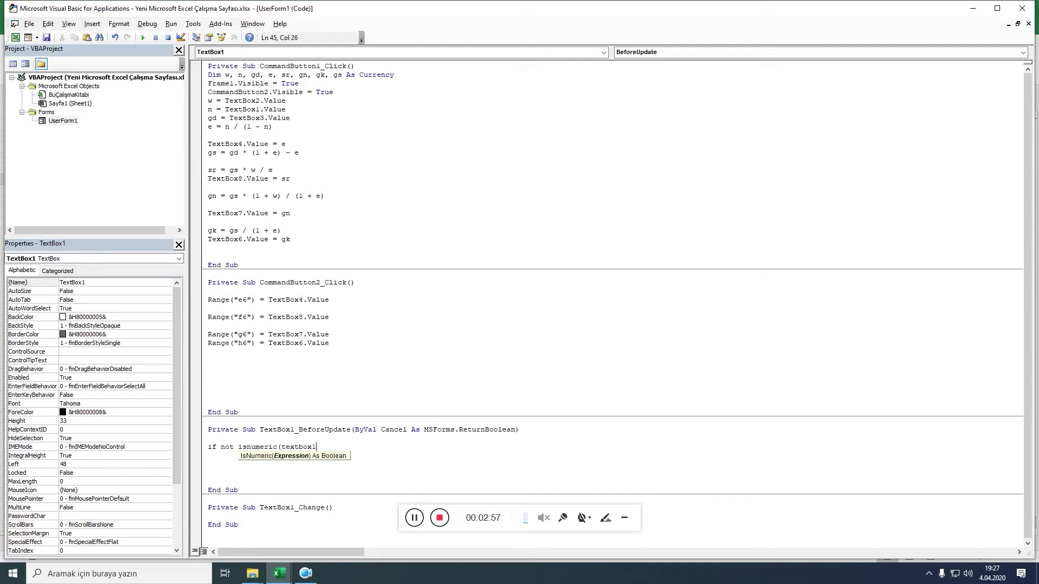
text(.v)
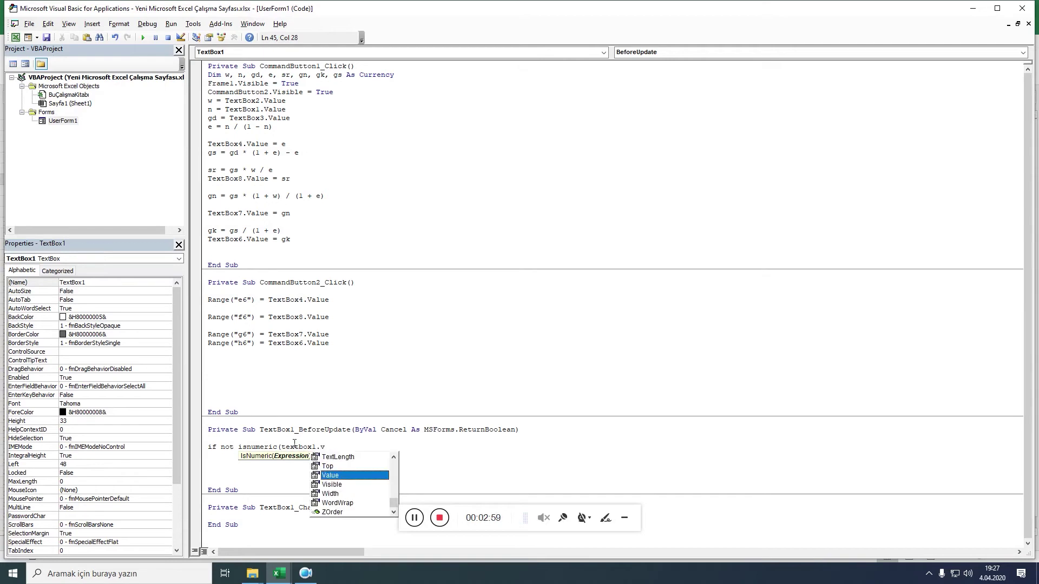
double_click(339, 476)
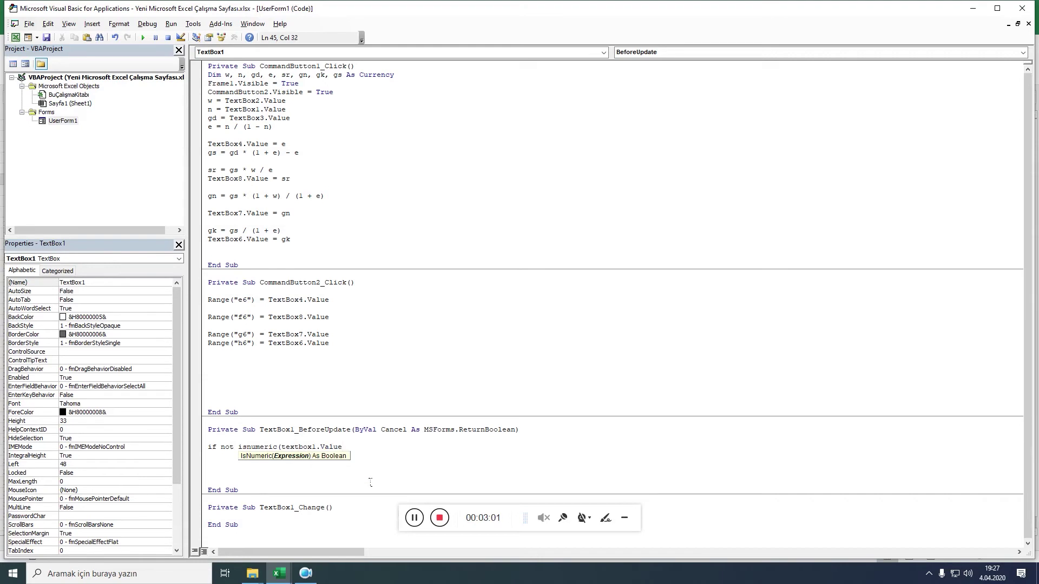
text() or )
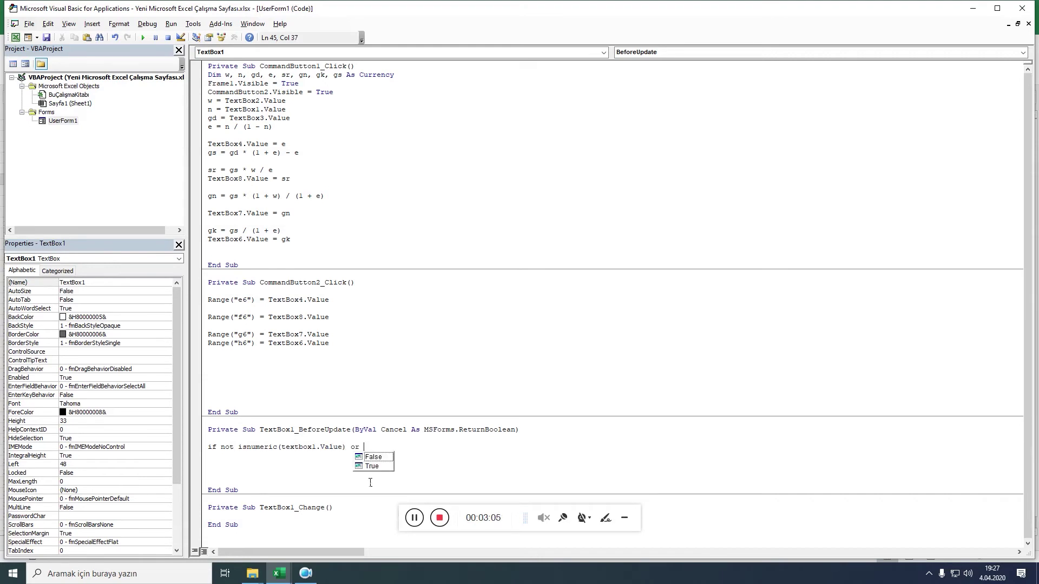
text(textbox1)
text(.)
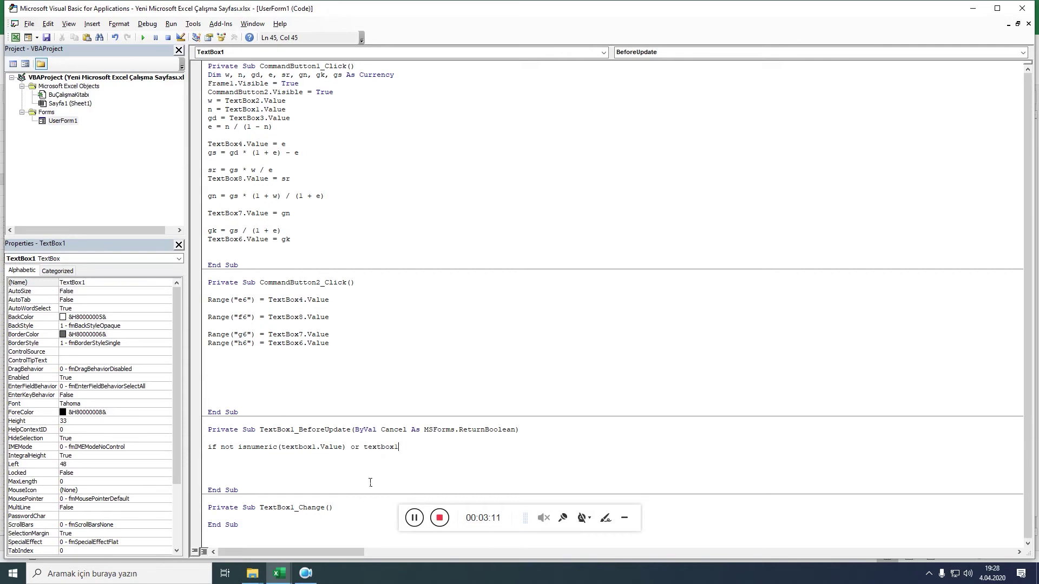
text(v)
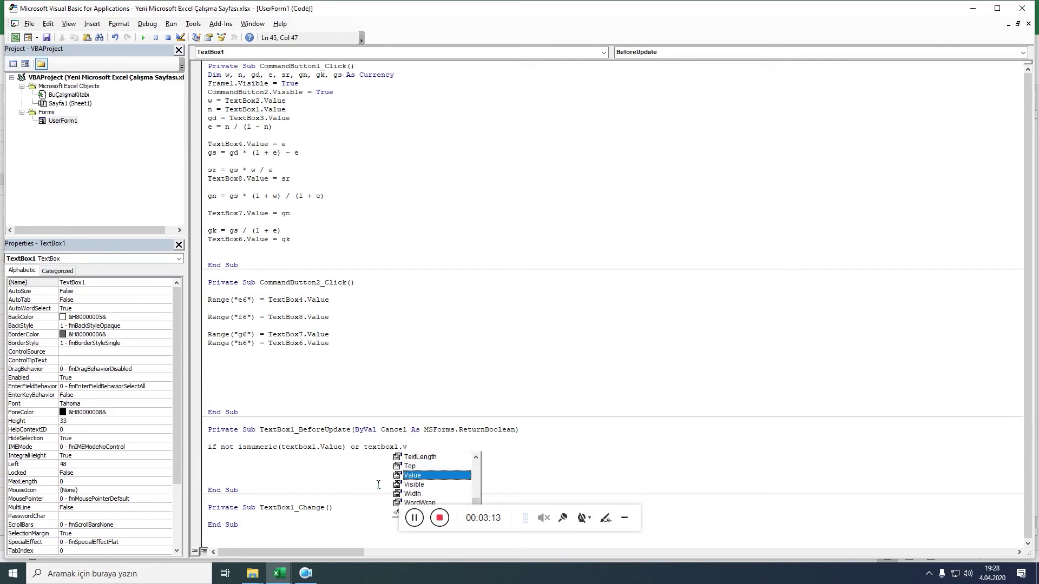
key(Tab)
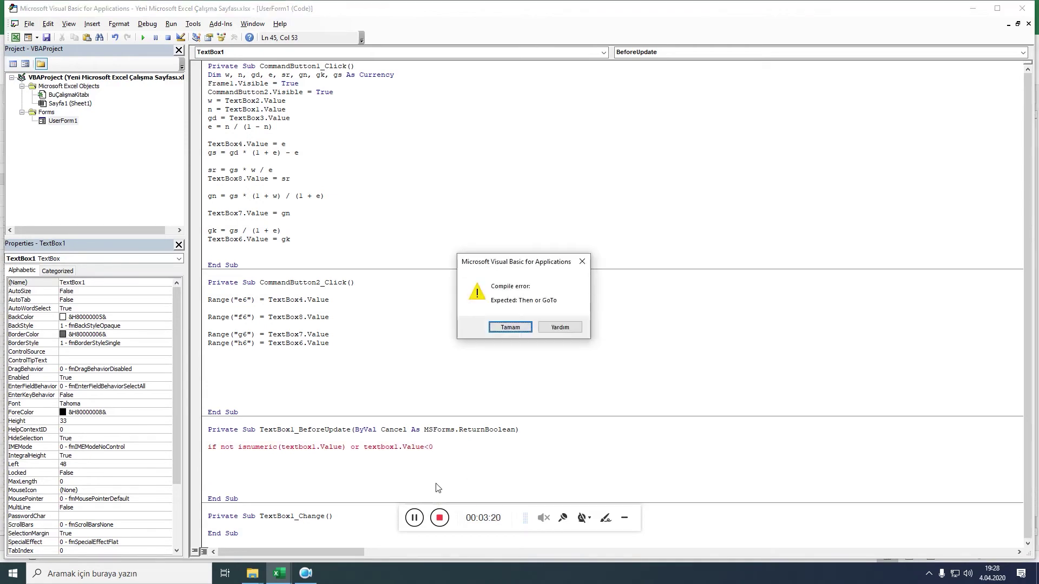
click(499, 328)
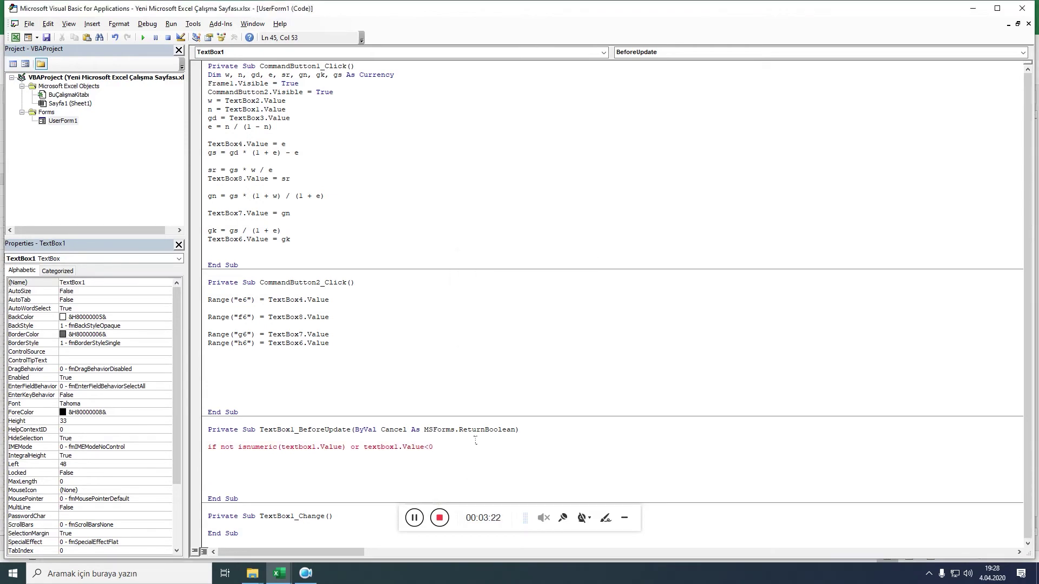
text(theb)
text(n)
key(Return)
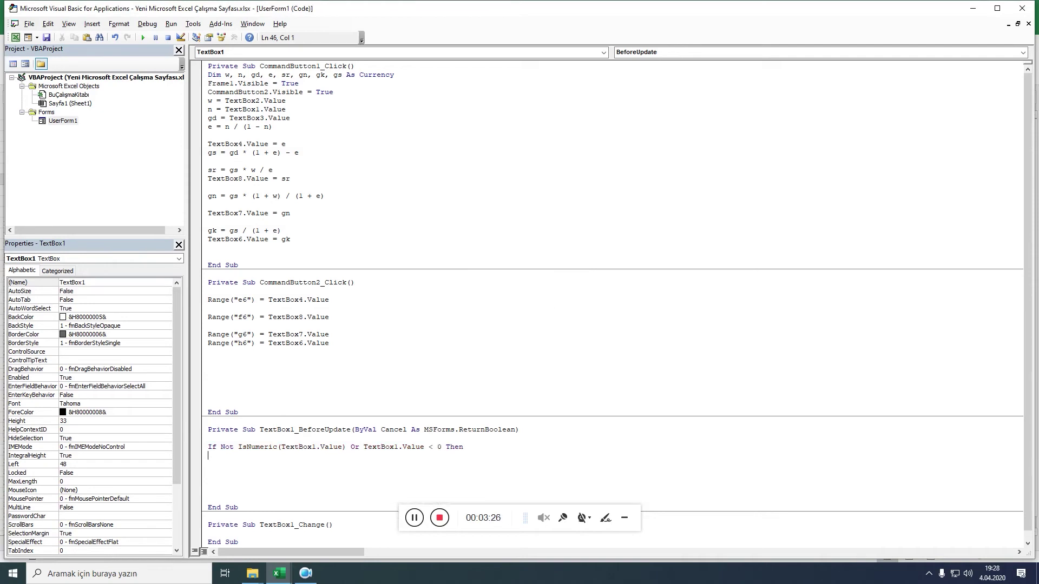
Add MsgBox "Lütfen Pozitif Bir Sayı Yazınız", vbCritical inside the If block.
text(ms)
text(gbo)
text(x)
text( ")
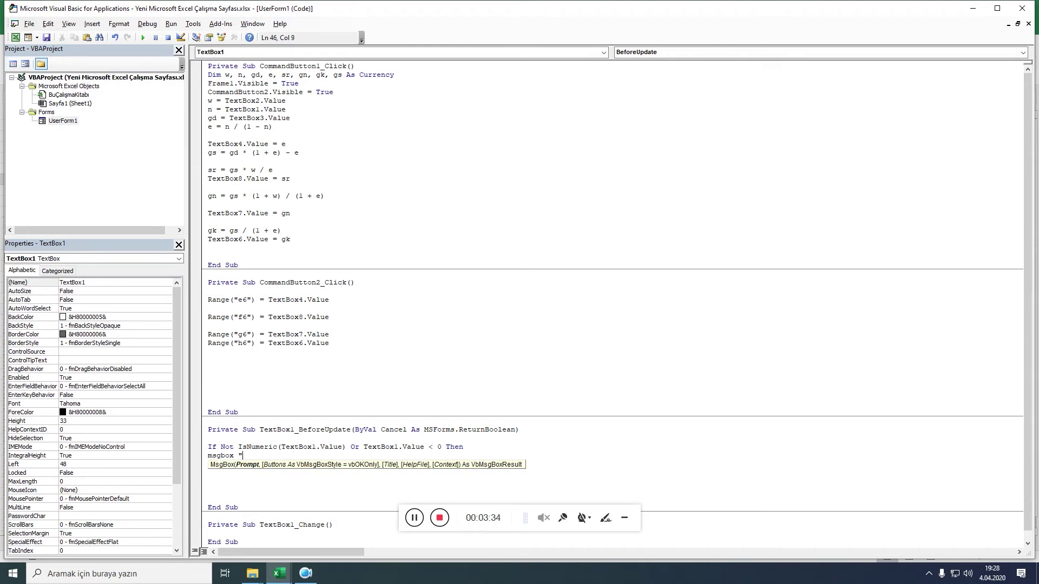
text(Lütfen )
text(Pozi)
text(ti)
text(f )
text(Bir )
text(Sayı )
text(Ya)
text(zını)
text(z")
text(,)
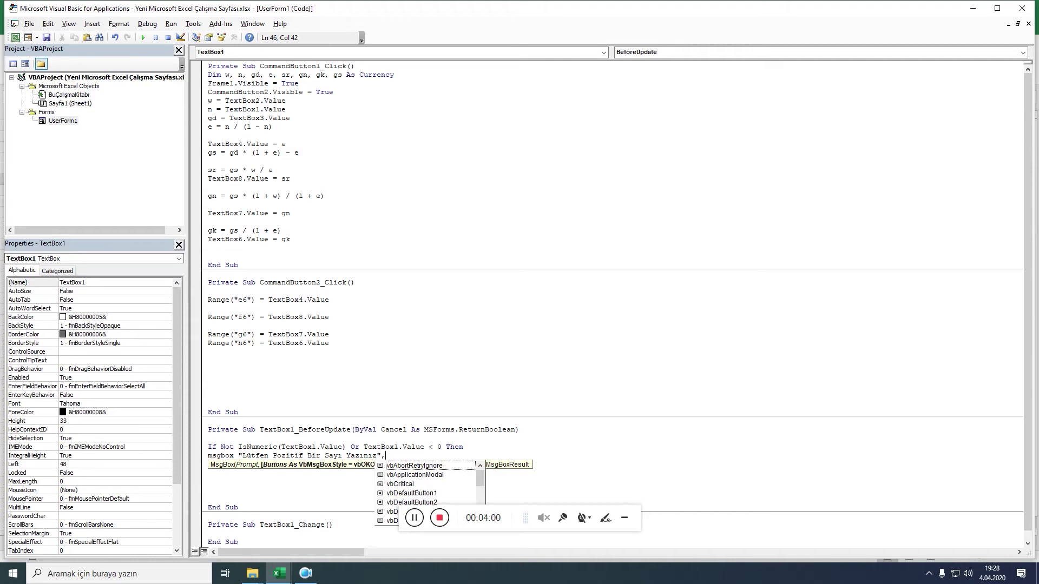
double_click(406, 486)
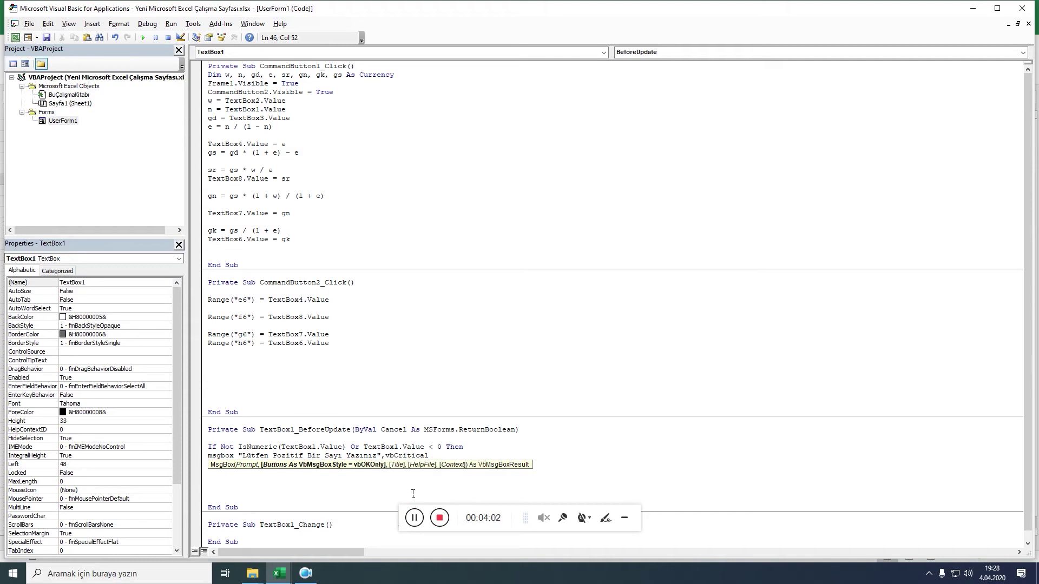
click(412, 493)
key(Up)
key(Up)
key(Up)
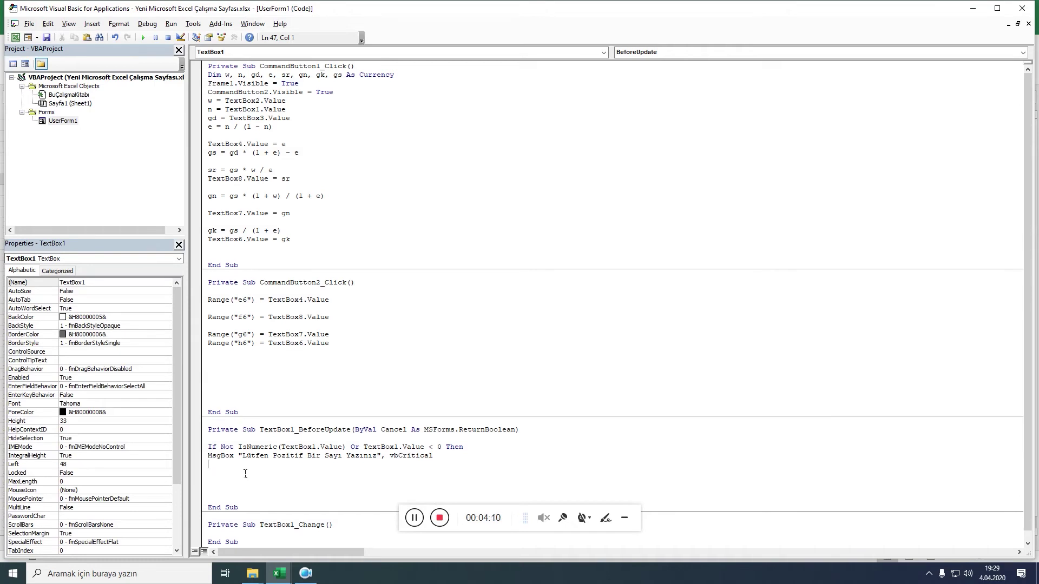
text(textbox1.v)
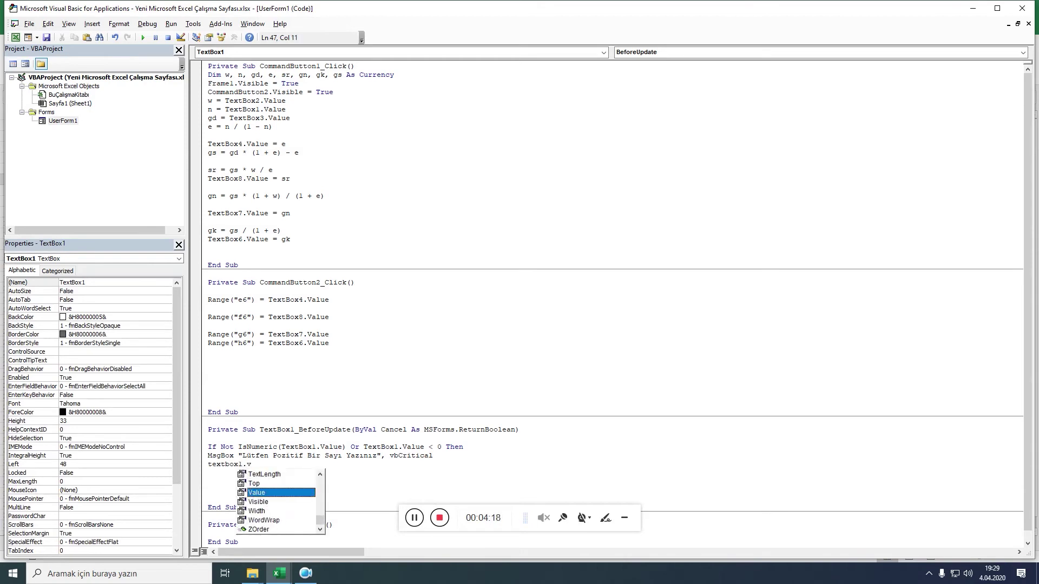
Add TextBox1.Value = "" and TextBox1.BackColor = vbRed after the message.
key(Tab)
text(="")
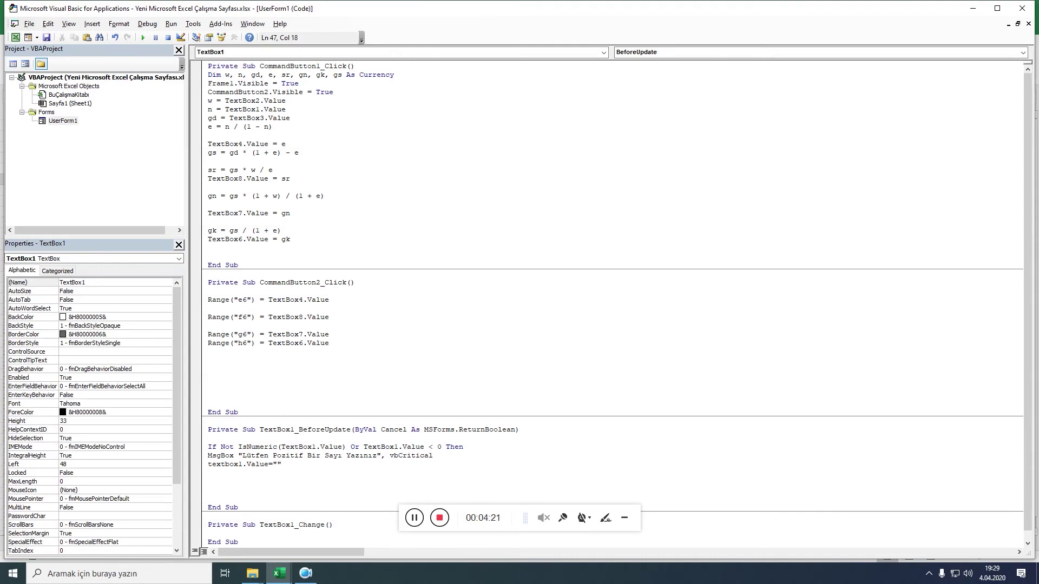
key(Return)
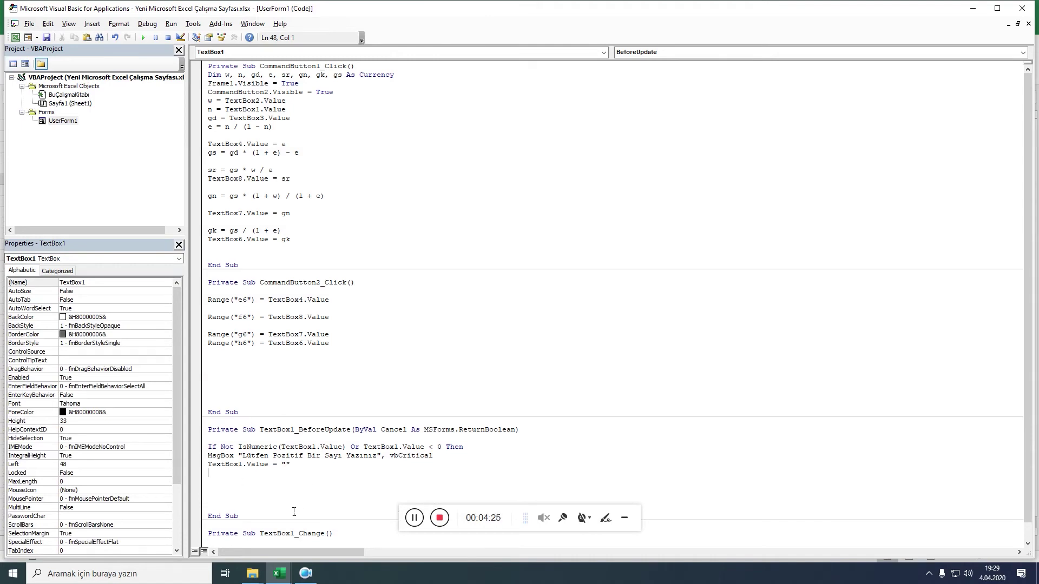
text(tx)
key(ctrl+space)
double_click(228, 502)
text(.b)
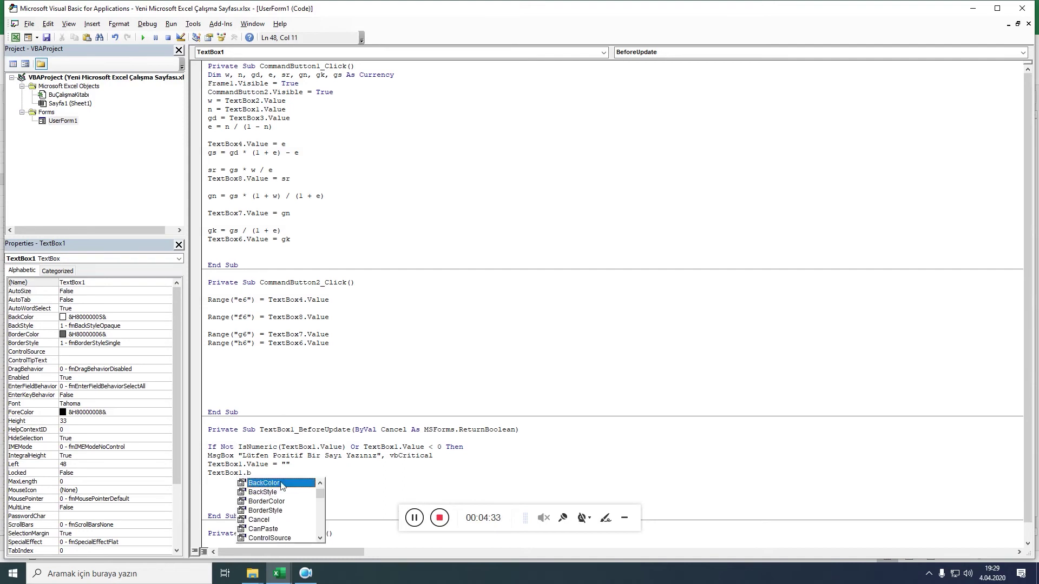
double_click(282, 482)
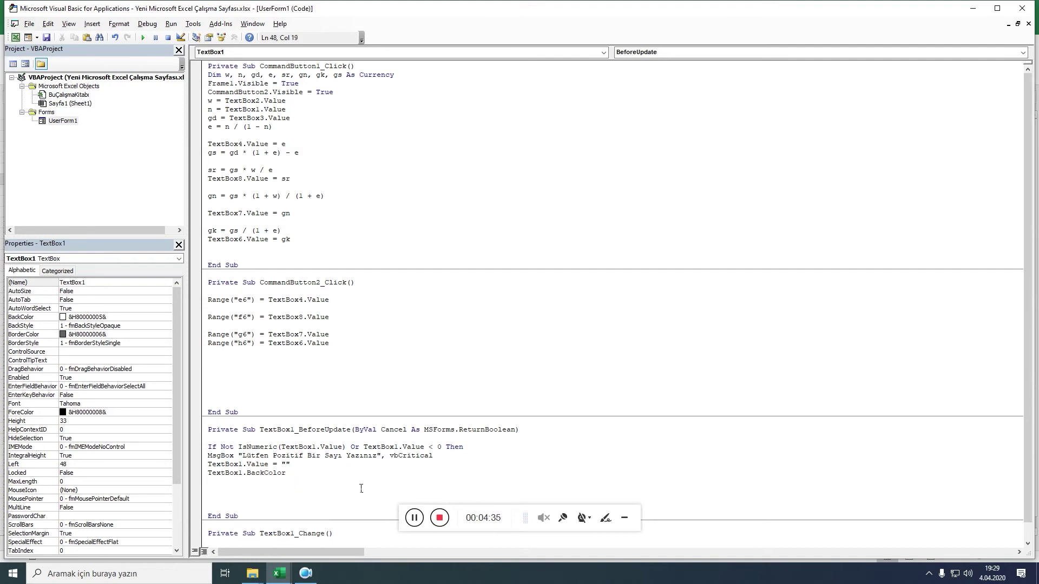
text(=vbred)
key(Return)
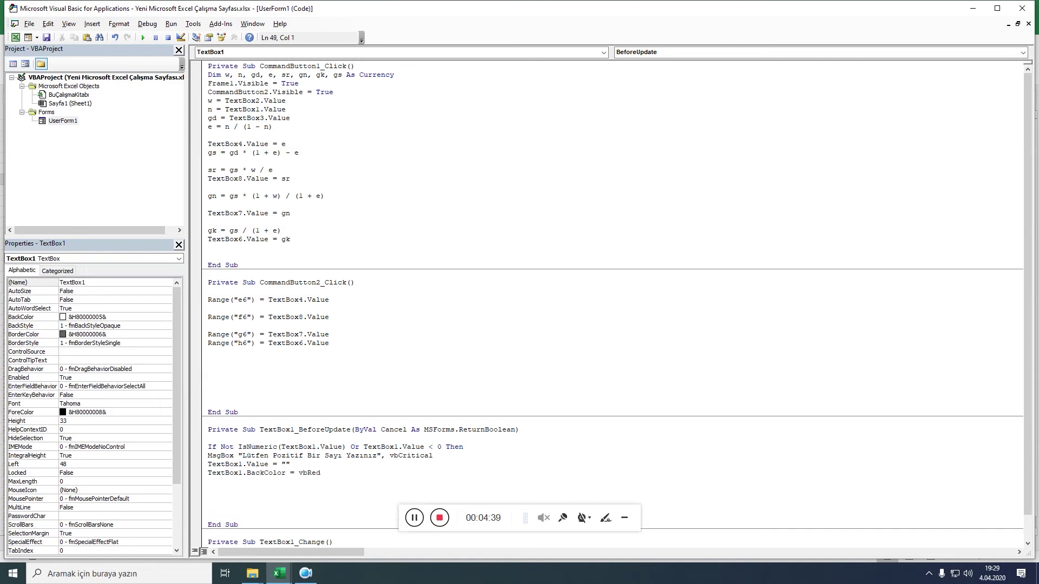
Add Cancel = True and close the block with End If.
text(cancel=tr)
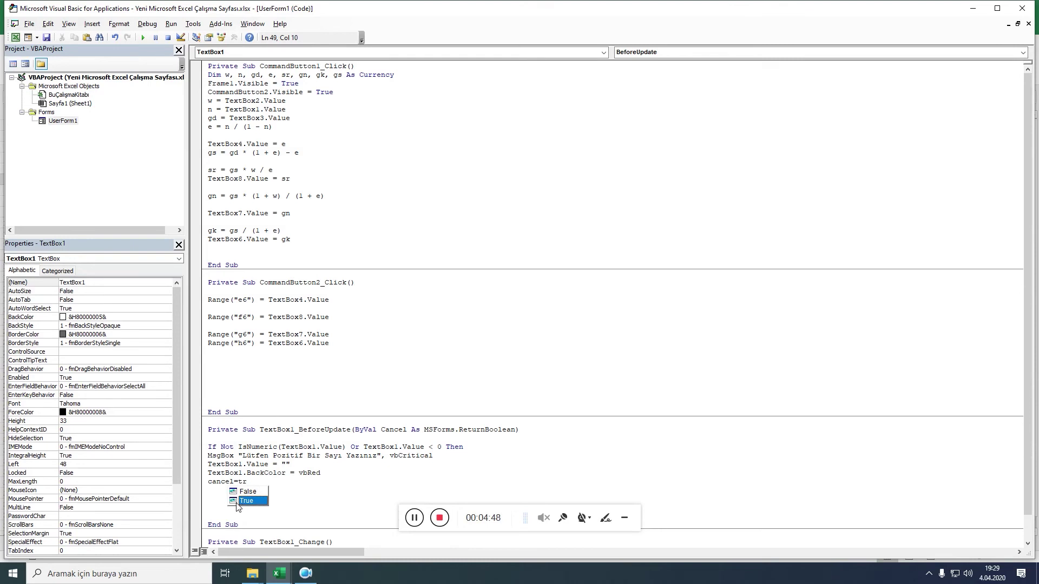
key(Tab)
click(229, 499)
text(end if)
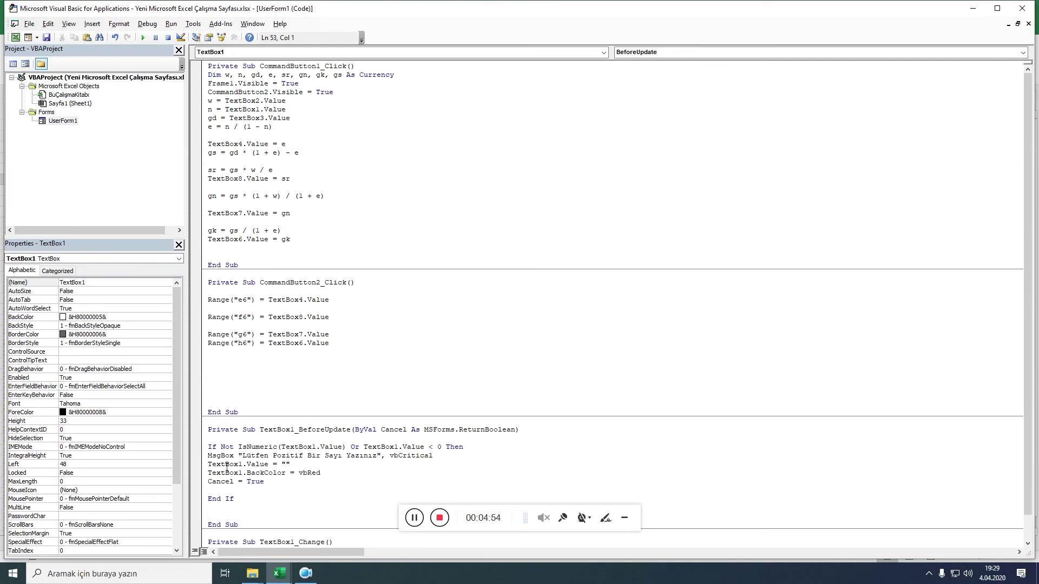
Copy TextBox1's validation lines from MsgBox through End If.
drag(208, 456, 239, 498)
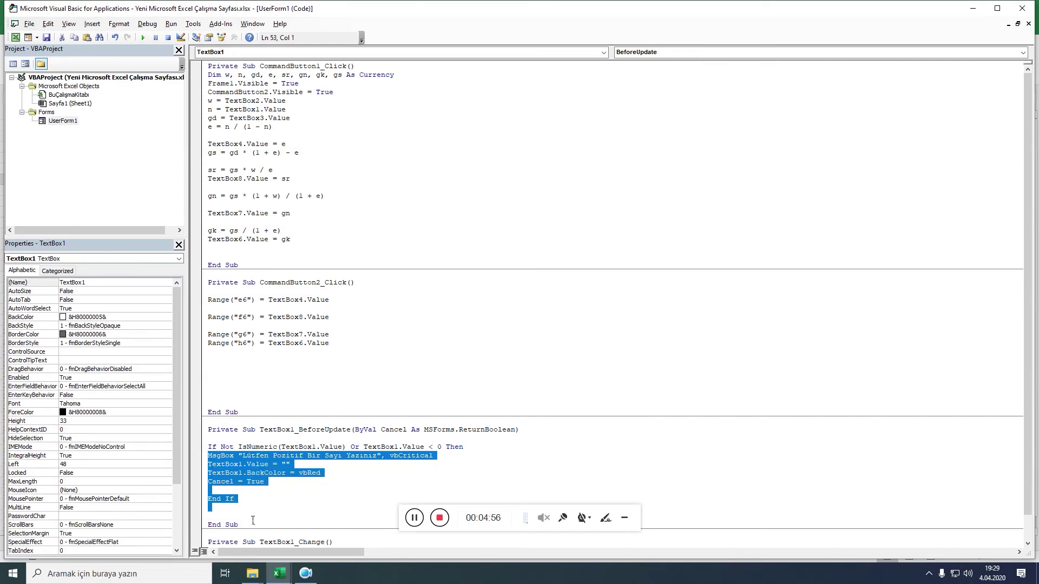
right_click(221, 466)
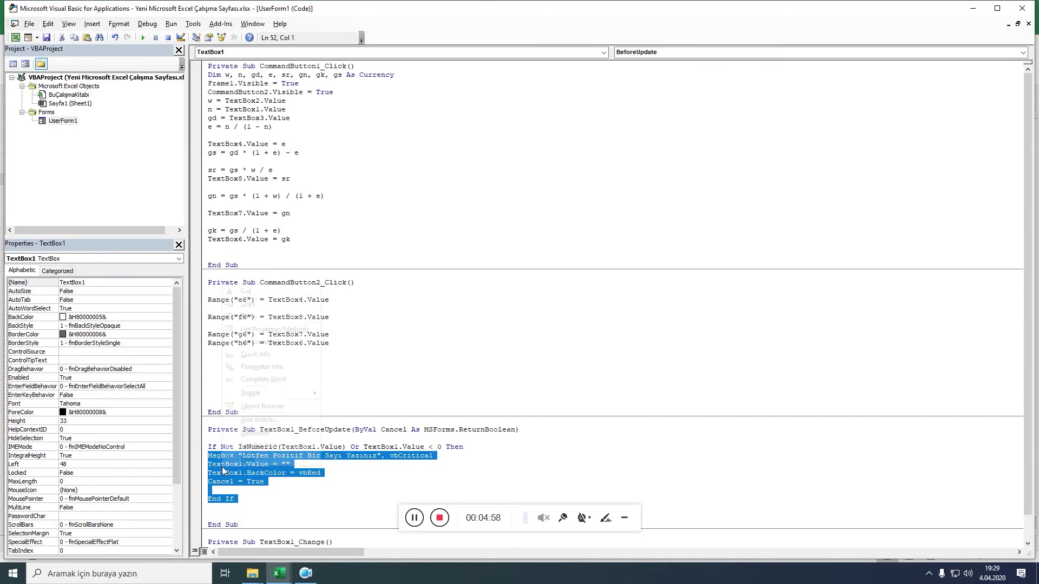
click(264, 303)
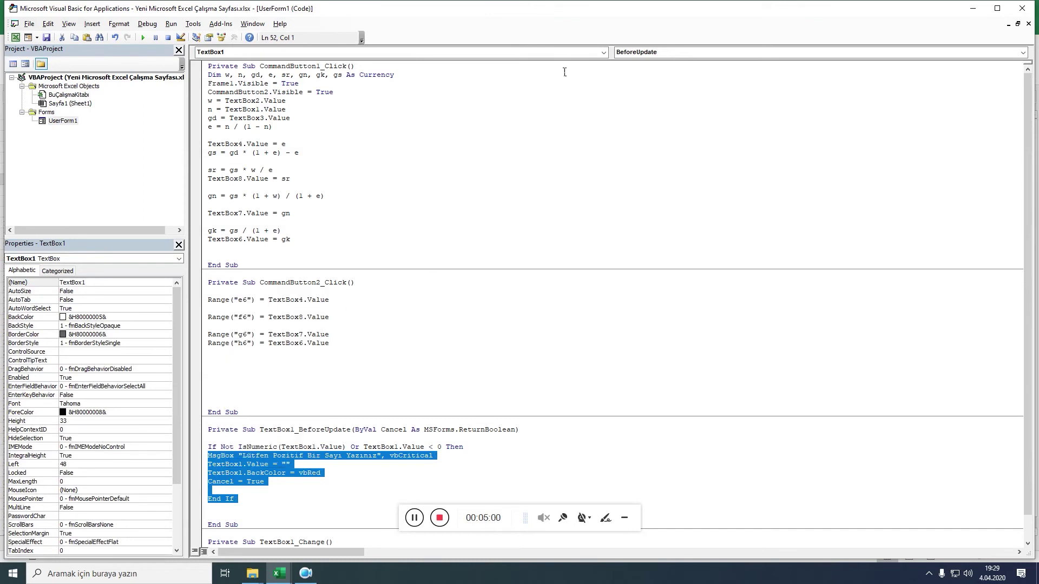
Create a TextBox2 BeforeUpdate handler and paste the copied lines into it.
click(603, 52)
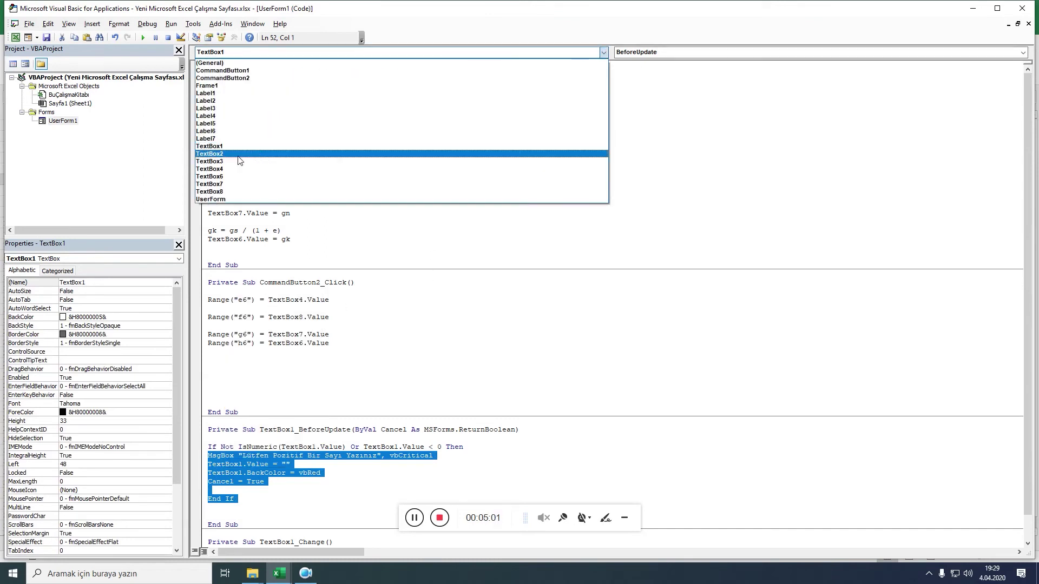
click(240, 155)
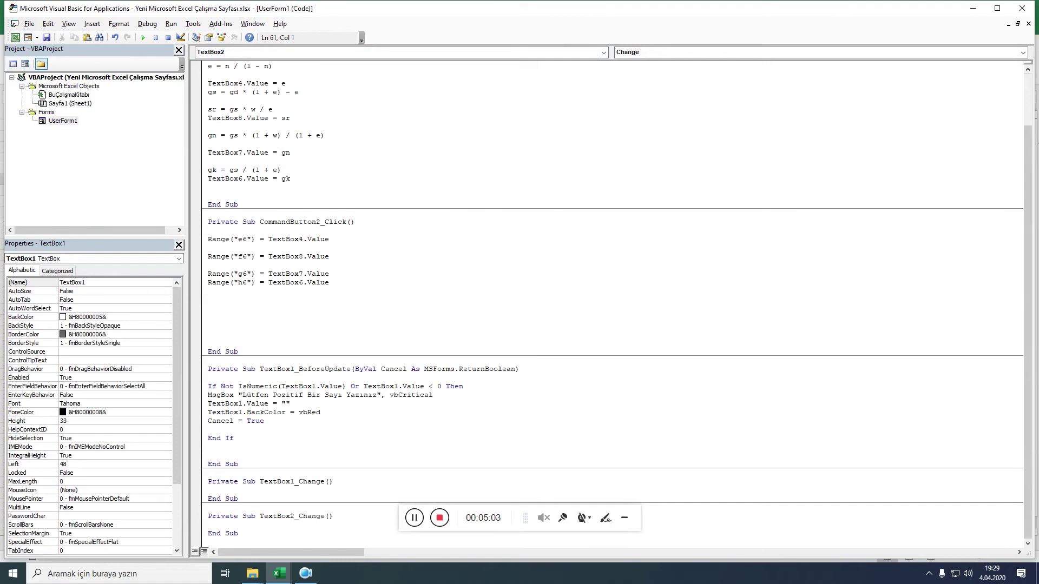
click(1022, 52)
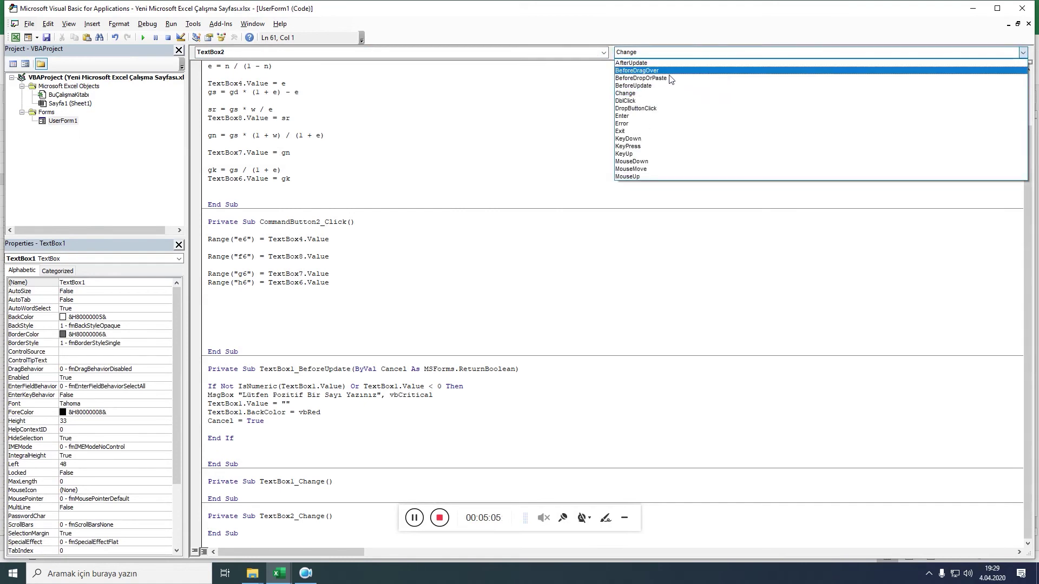
click(655, 86)
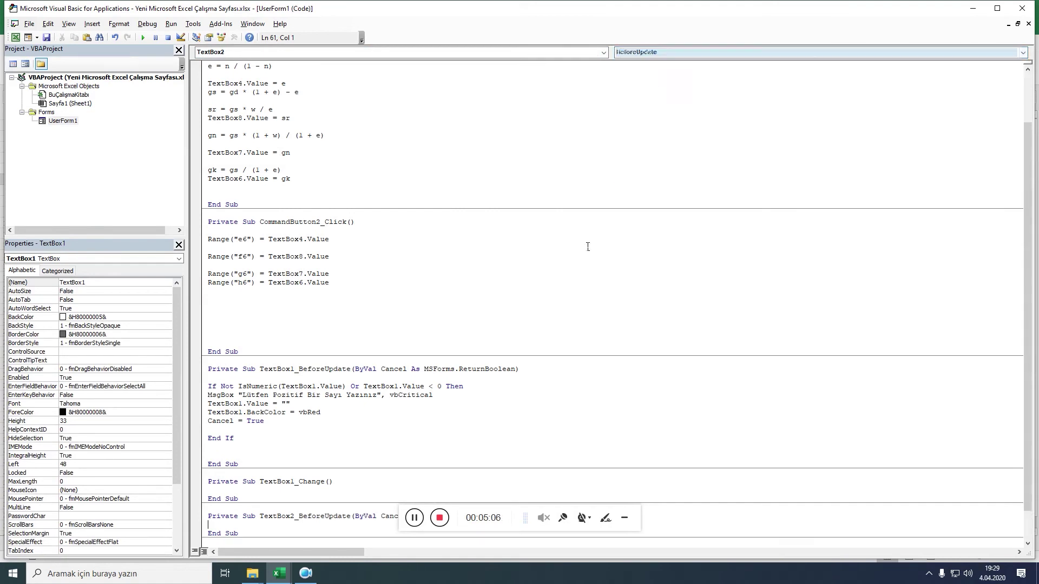
right_click(232, 528)
click(260, 377)
scroll(321, 472, down, 1)
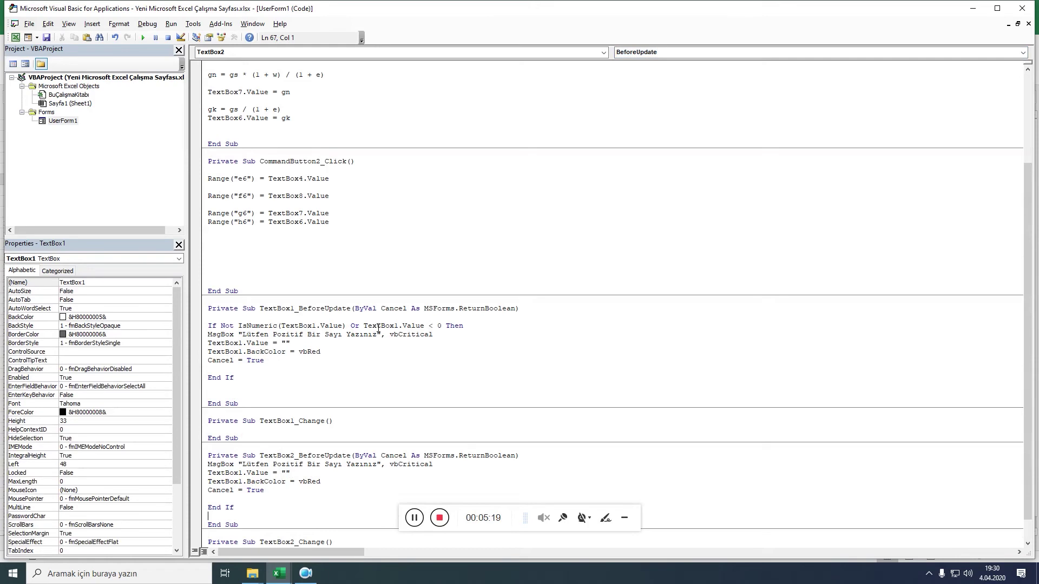
Copy TextBox1's If Not IsNumeric line and paste it above MsgBox in TextBox2's handler.
click(216, 328)
drag(500, 318, 491, 332)
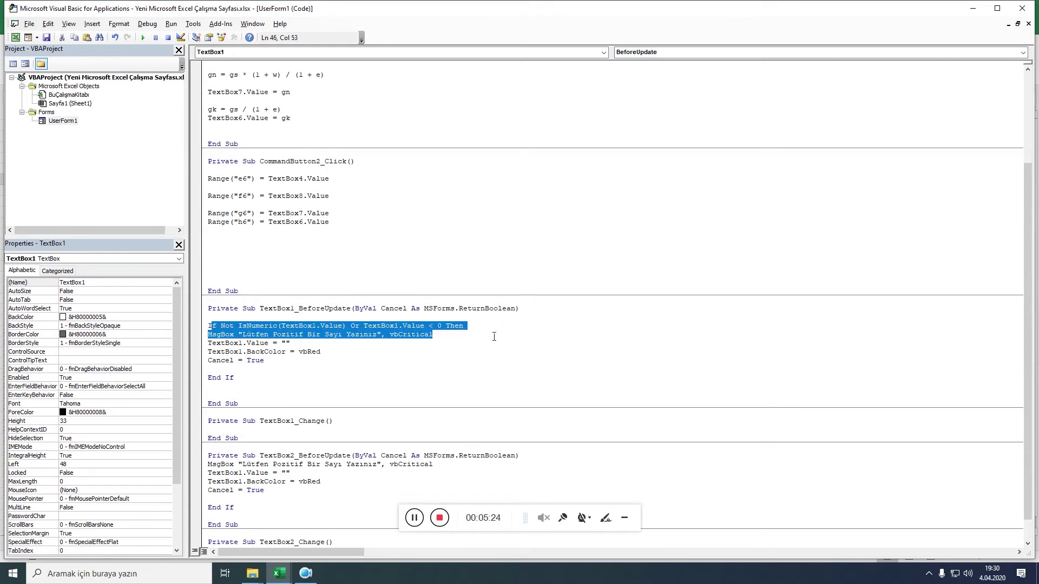
right_click(365, 326)
click(378, 341)
click(214, 470)
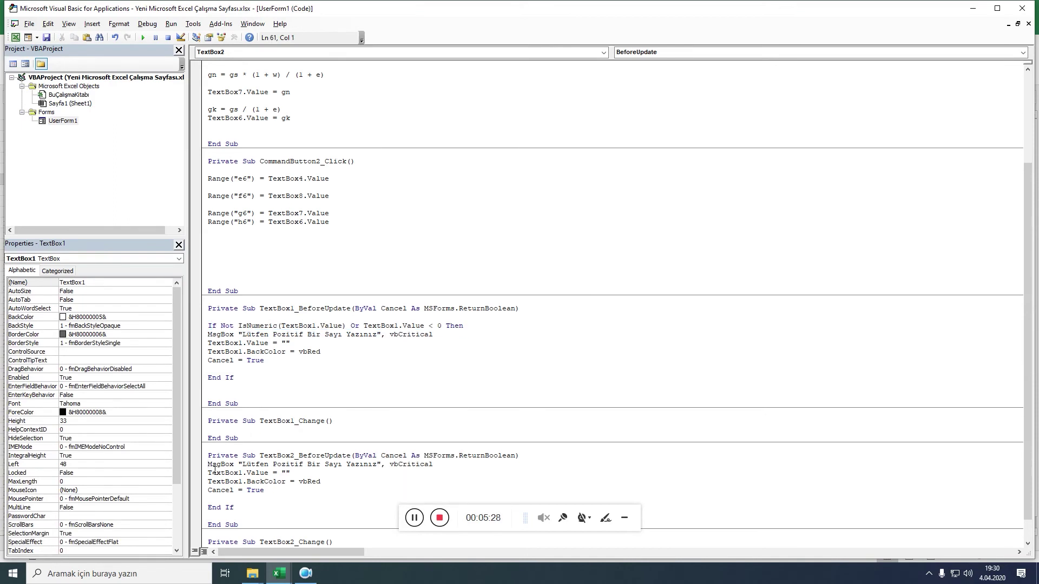
key(Return)
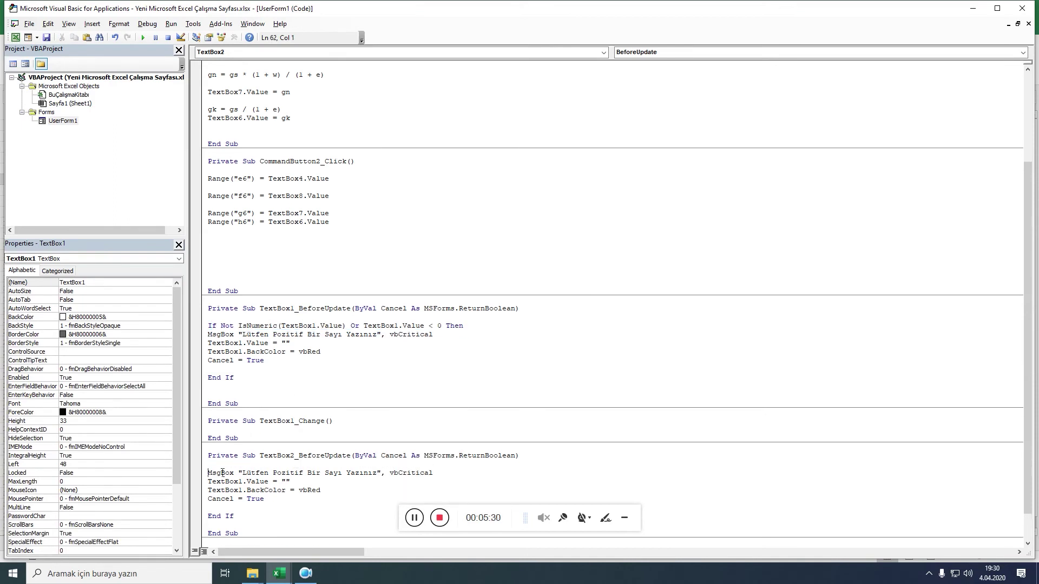
right_click(221, 472)
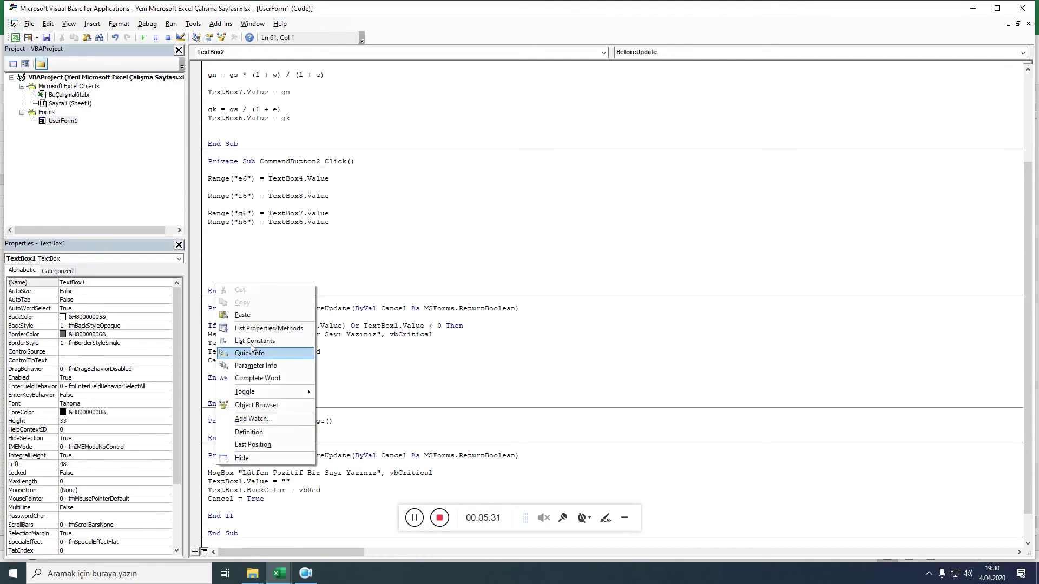
click(252, 316)
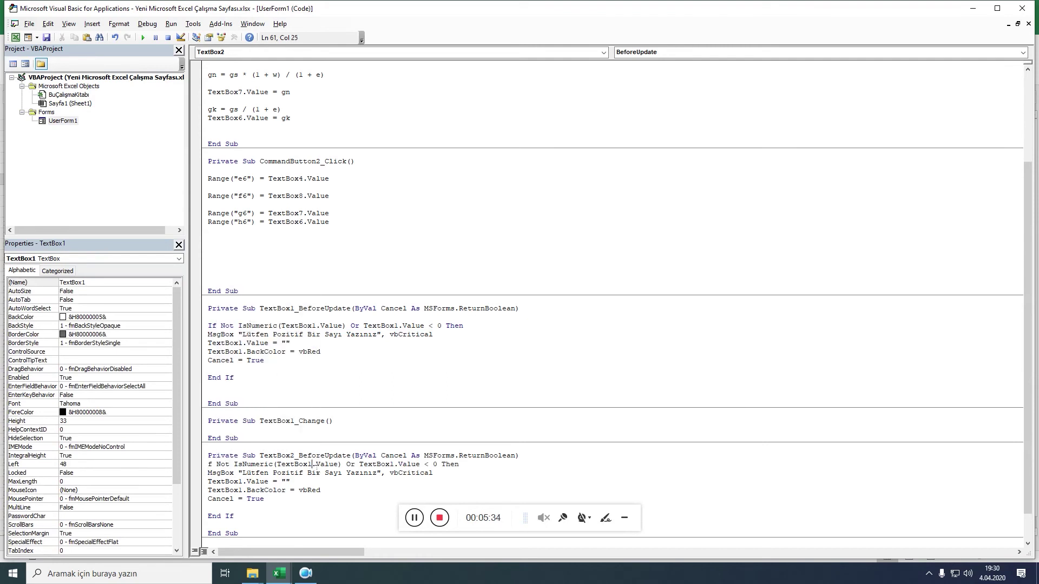
Change both TextBox1 references in the pasted If line to TextBox2.
drag(313, 466, 308, 465)
text(2)
drag(398, 465, 394, 465)
text(2)
Dismiss the compile error and restore the missing 'I' in the If line.
click(246, 485)
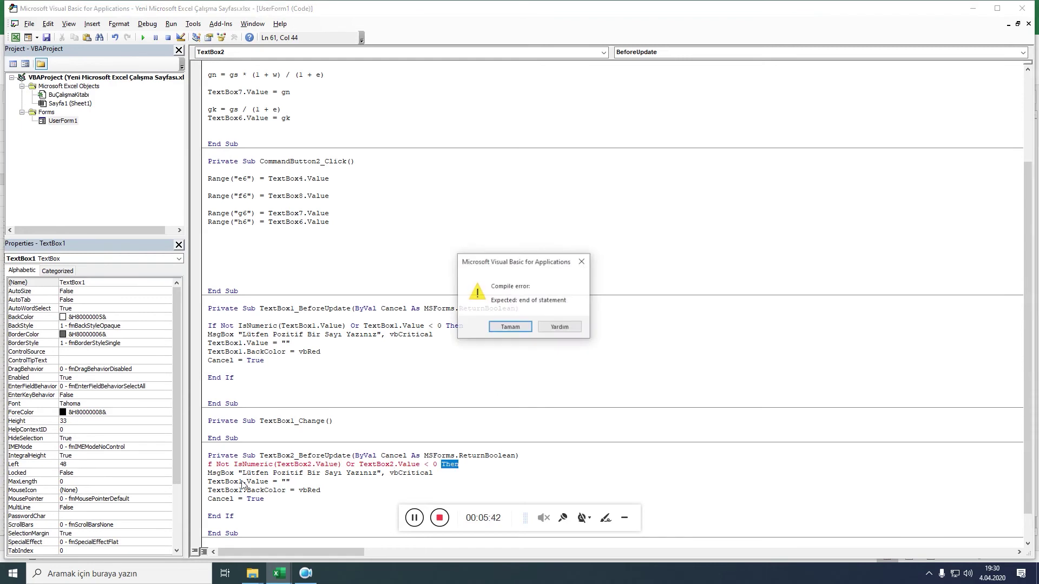
click(510, 327)
click(339, 464)
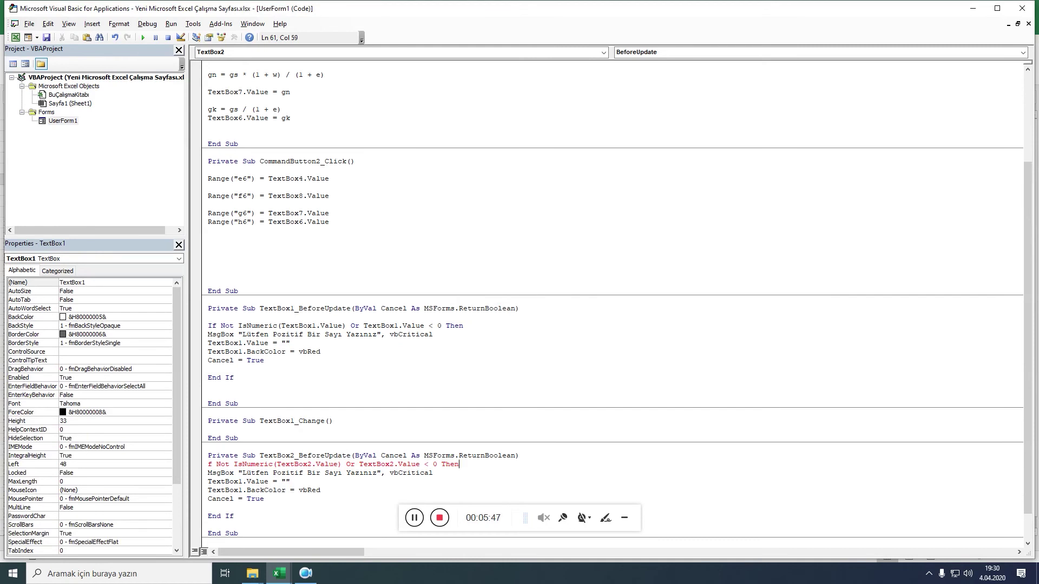
key(Return)
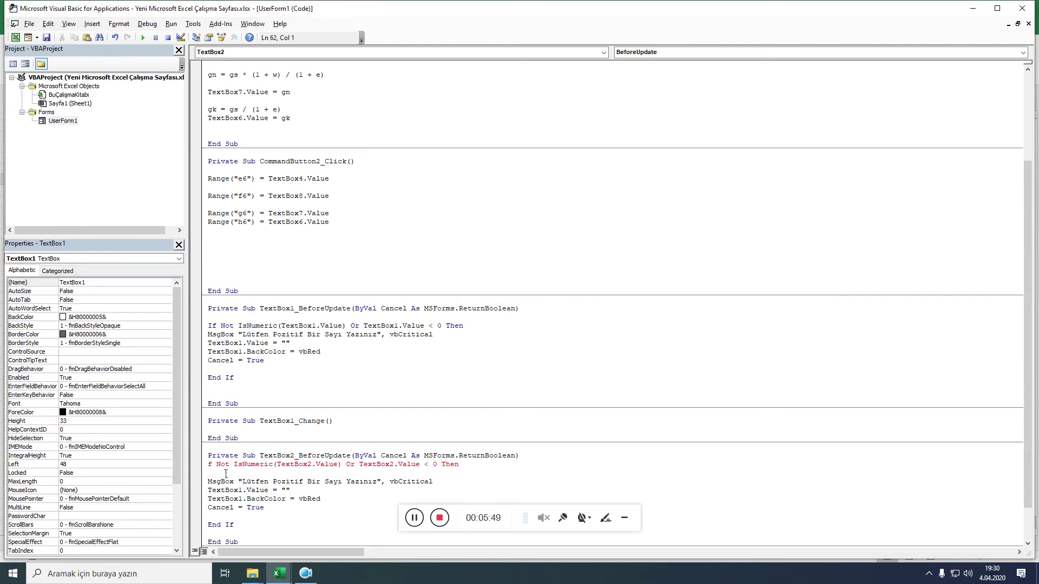
click(208, 464)
text(i)
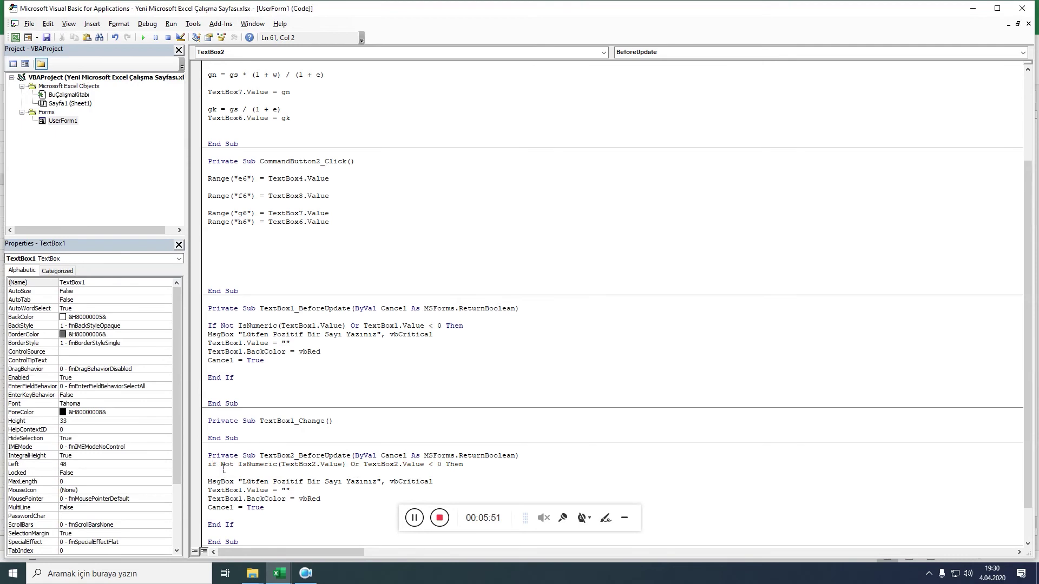
Change TextBox1.Value and TextBox1.BackColor to TextBox2 in TextBox2's handler.
click(347, 497)
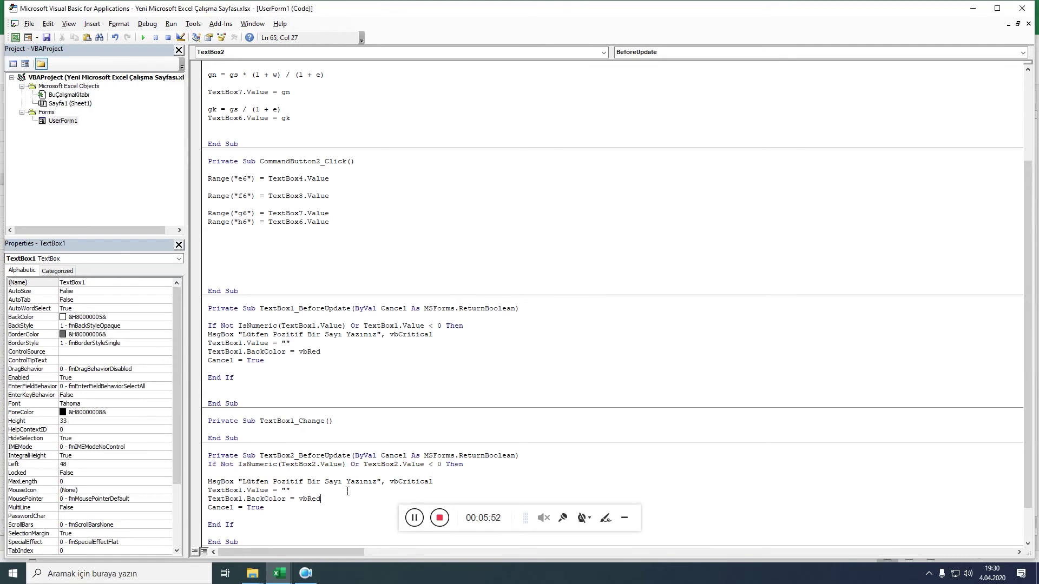
click(238, 492)
key(shift+Right)
text(2)
click(246, 501)
text(2)
key(BackSpace)
key(BackSpace)
text(2)
click(360, 510)
scroll(379, 432, down, 2)
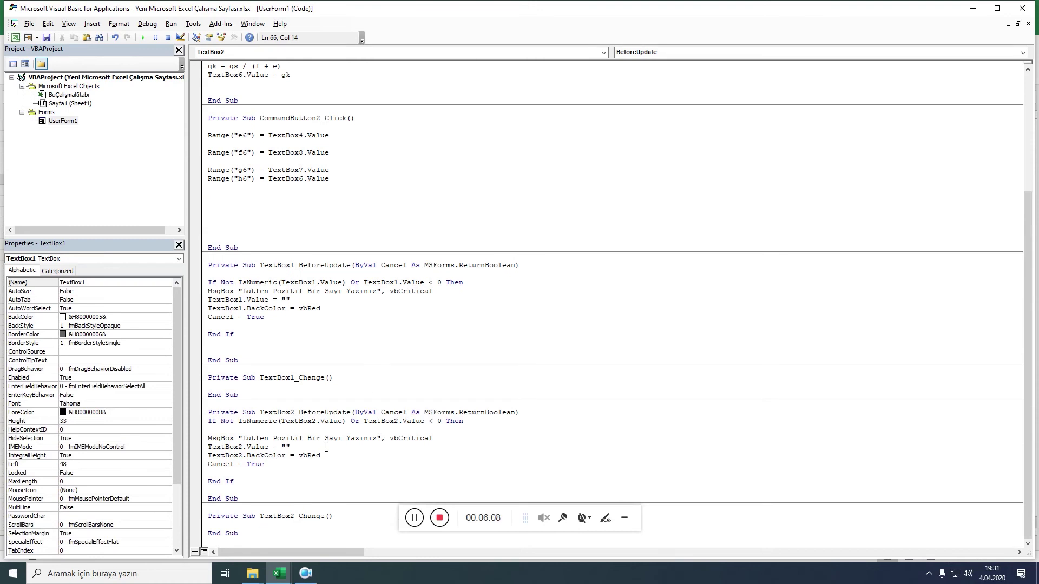
Copy TextBox2's whole If Not validation block.
click(210, 422)
drag(212, 428, 234, 481)
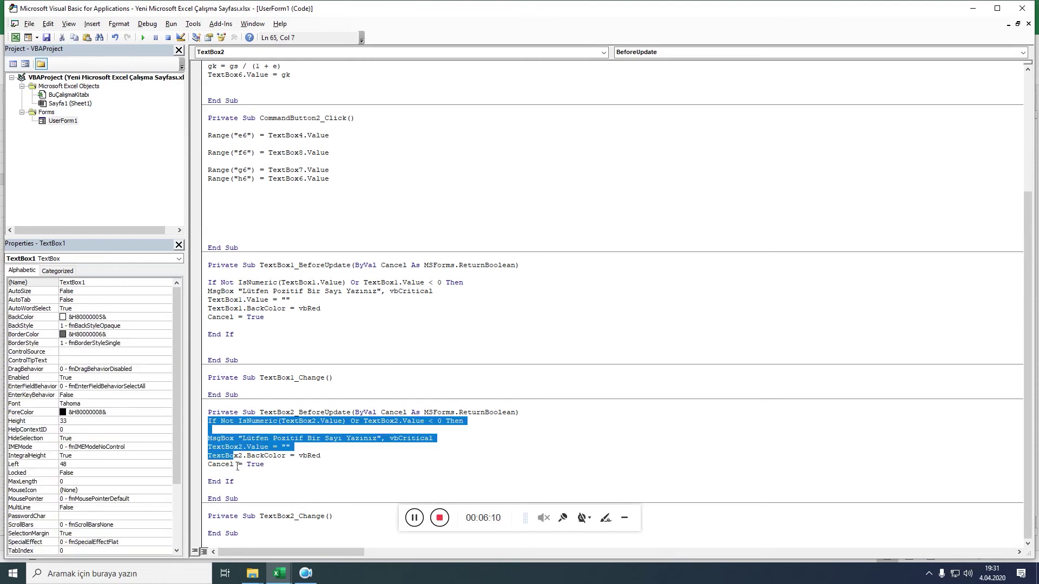
right_click(232, 440)
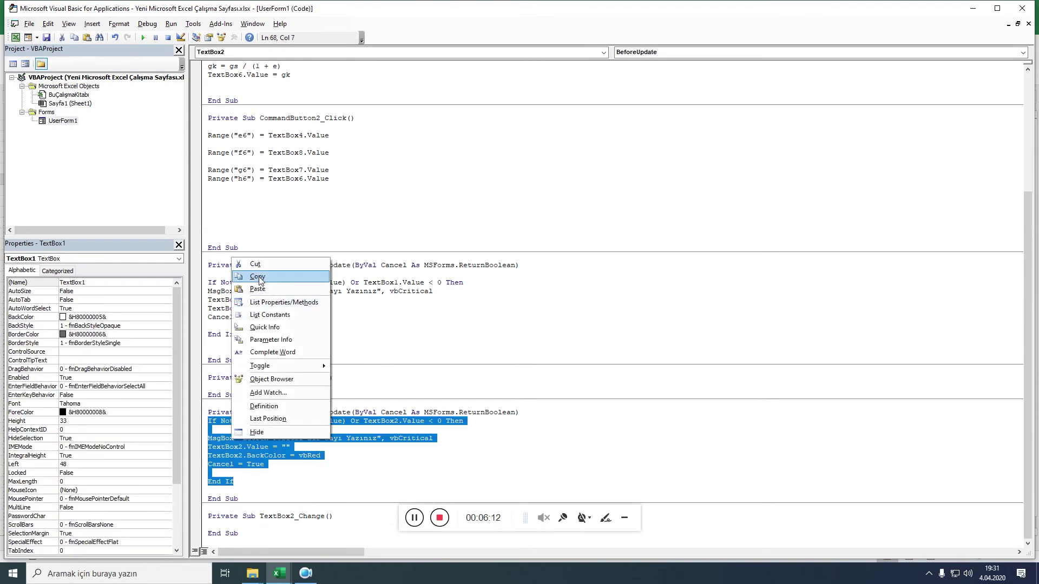
key(Escape)
Create a TextBox3_BeforeUpdate handler and paste the copied If block into it.
click(360, 53)
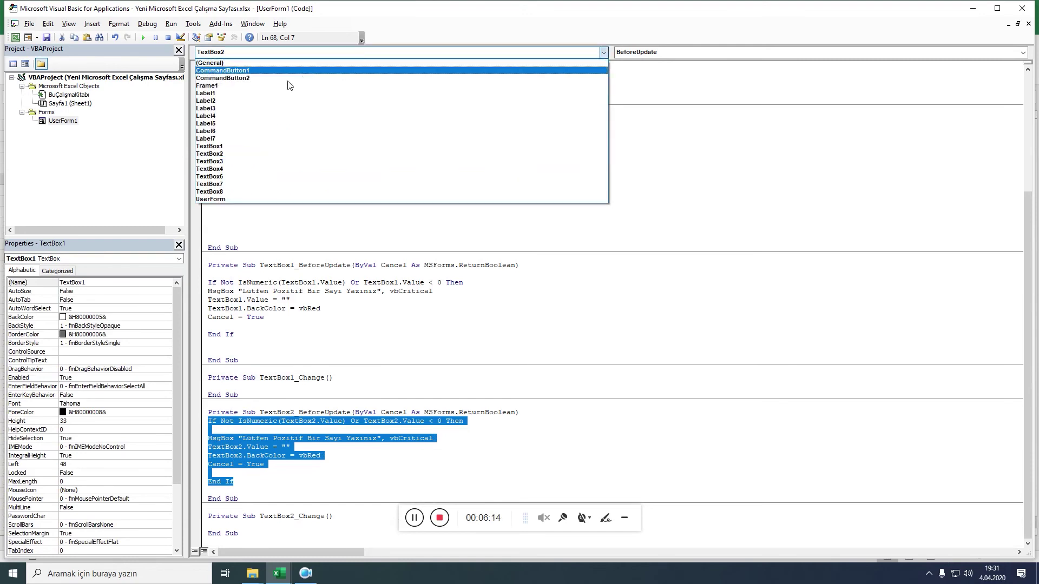
click(241, 154)
click(754, 52)
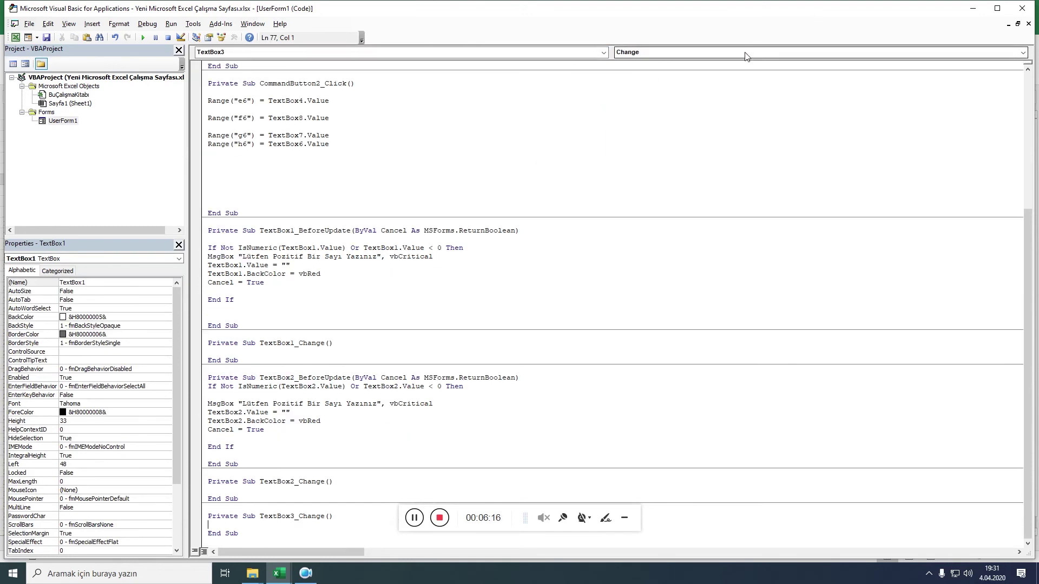
click(659, 86)
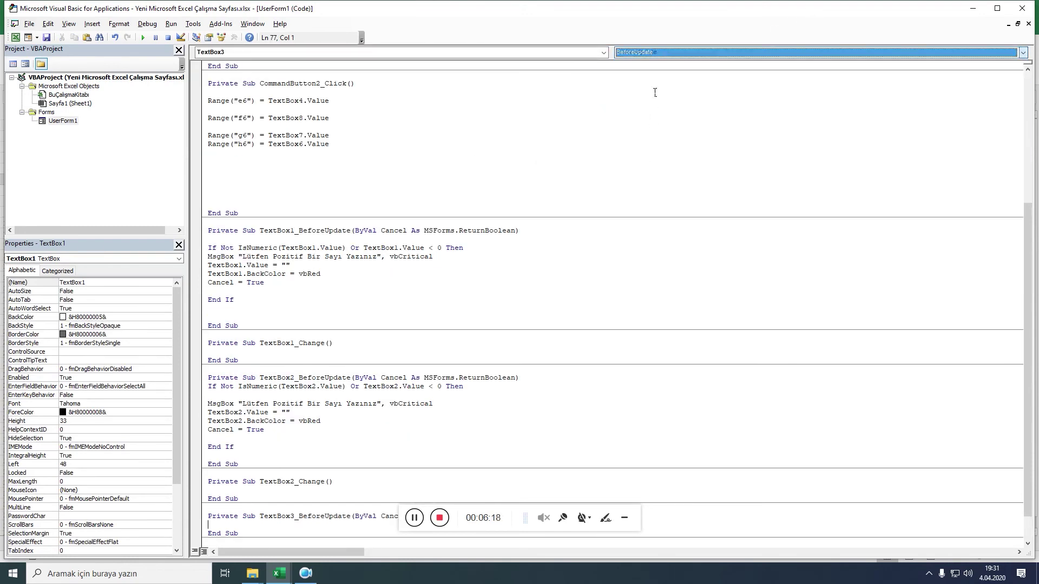
right_click(226, 498)
key(Escape)
right_click(215, 495)
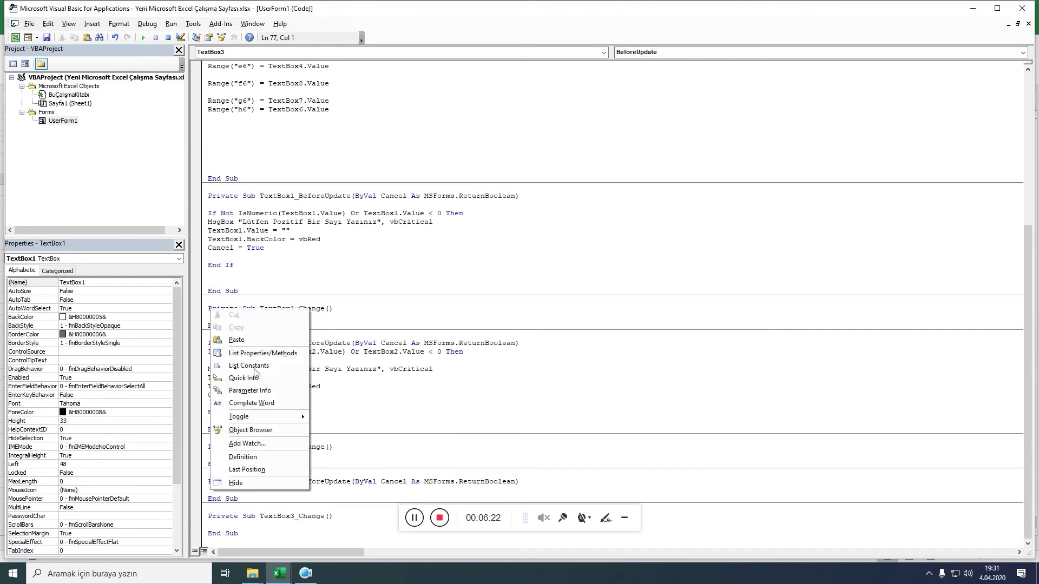
click(233, 338)
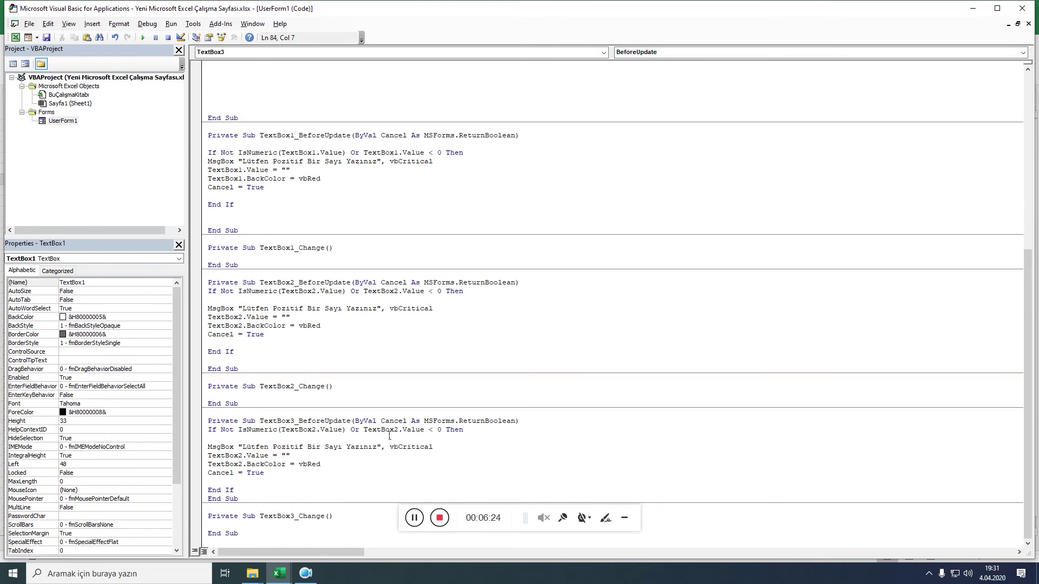
Change every TextBox2 reference in the pasted block to TextBox3.
drag(394, 431, 401, 434)
text(3)
drag(310, 431, 317, 433)
text(3)
click(245, 457)
drag(245, 457, 240, 457)
text(3)
drag(244, 464, 239, 464)
text(3)
Add a TextBox3_AfterUpdate handler setting TextBox3.BackColor = vbWhite.
click(689, 54)
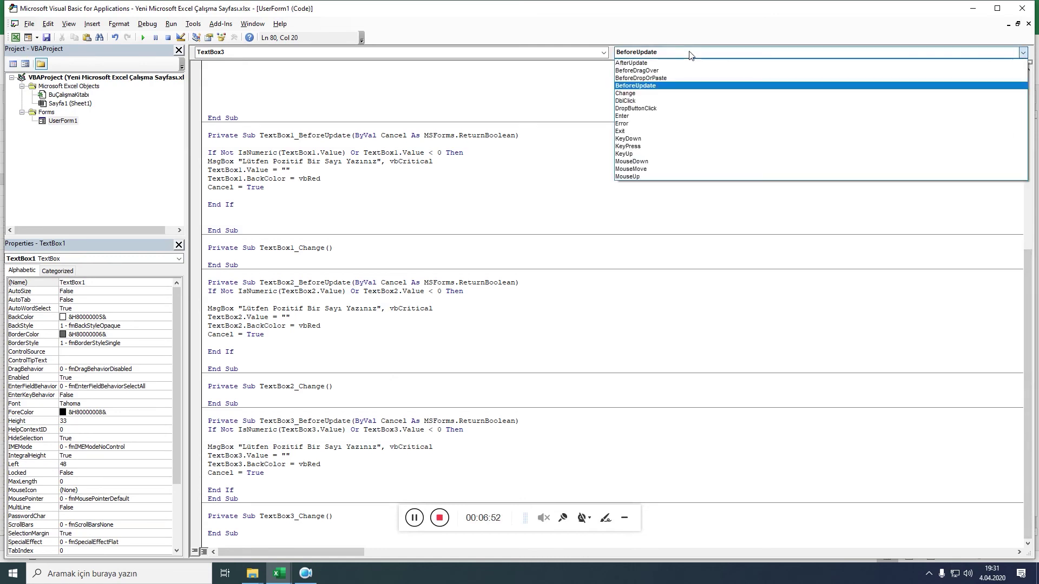
click(629, 63)
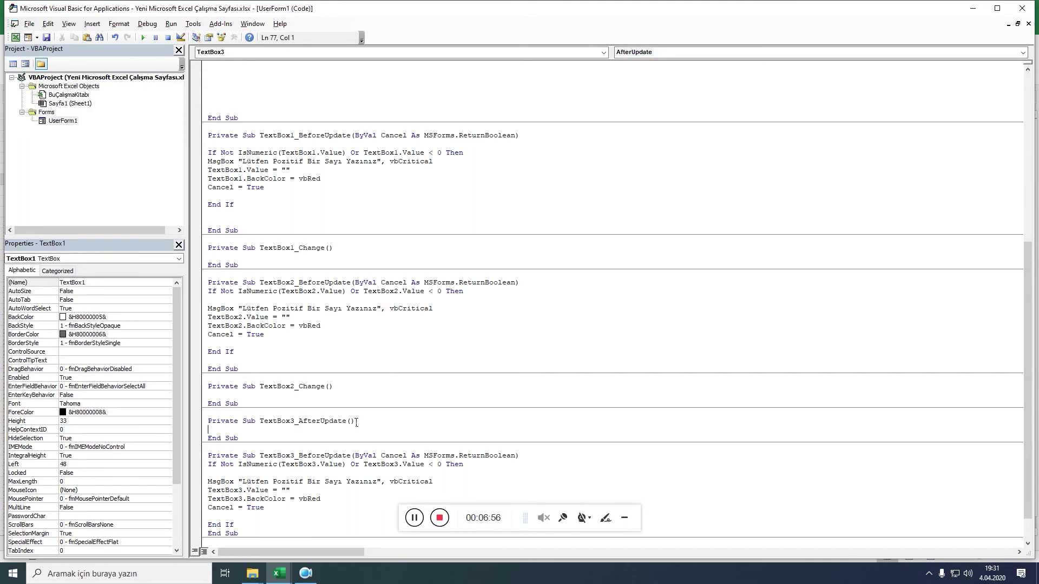
text(textbox3)
text(.b)
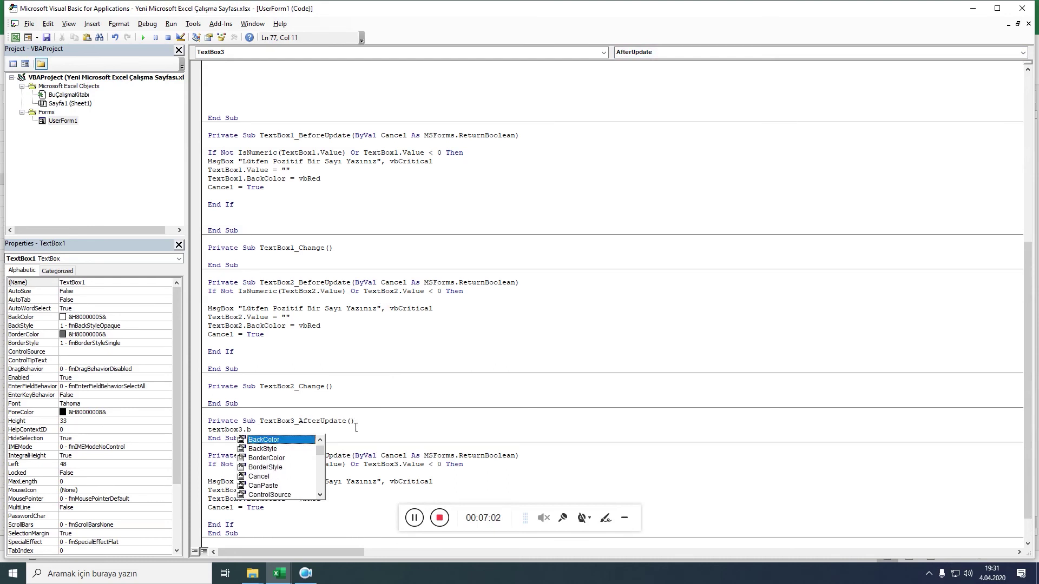
key(Tab)
text(=vb)
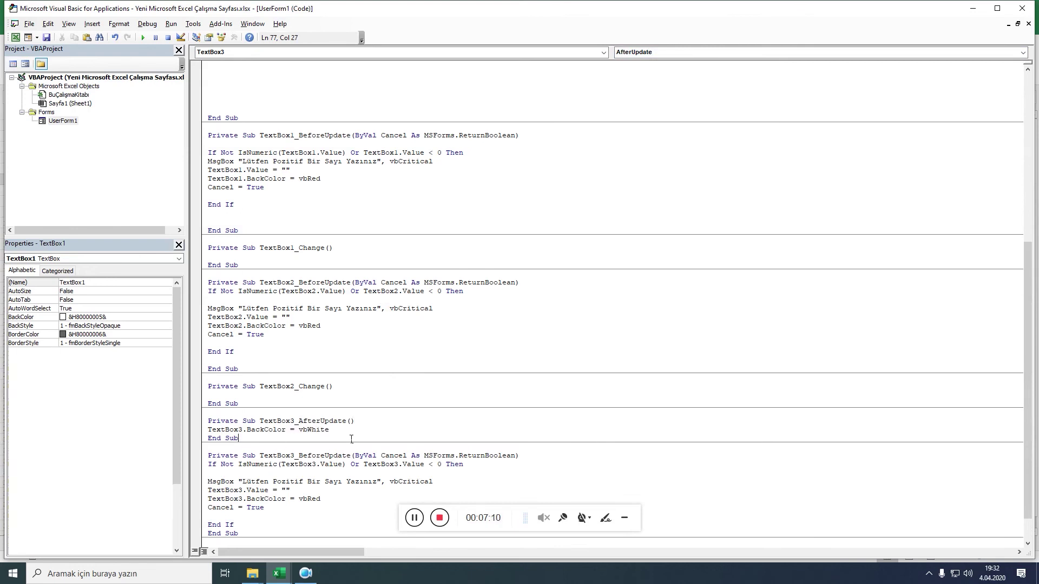
Copy the TextBox3.BackColor = vbWhite line for reuse in TextBox1's code.
drag(330, 430, 211, 431)
right_click(215, 432)
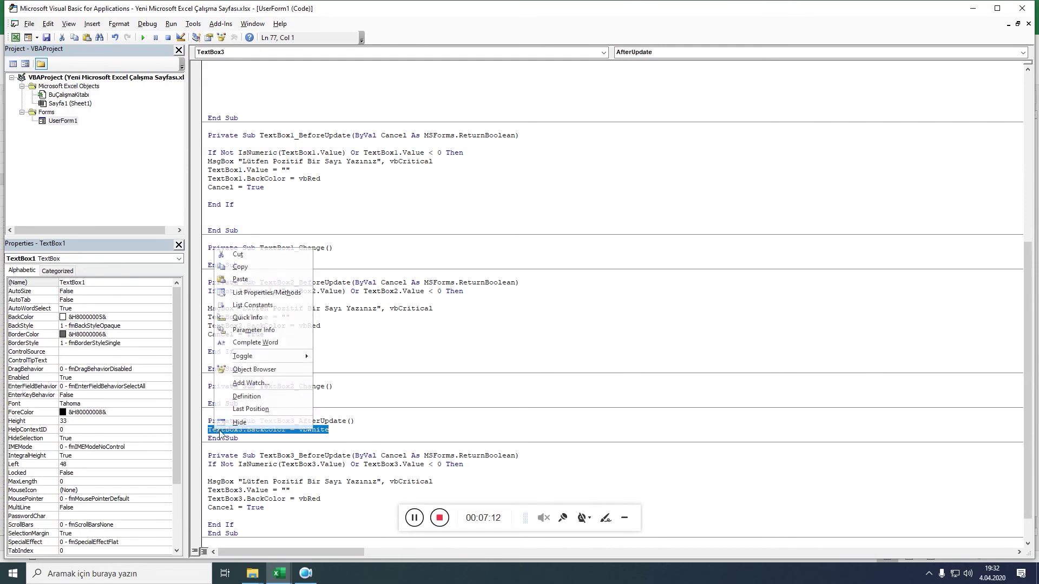
click(240, 267)
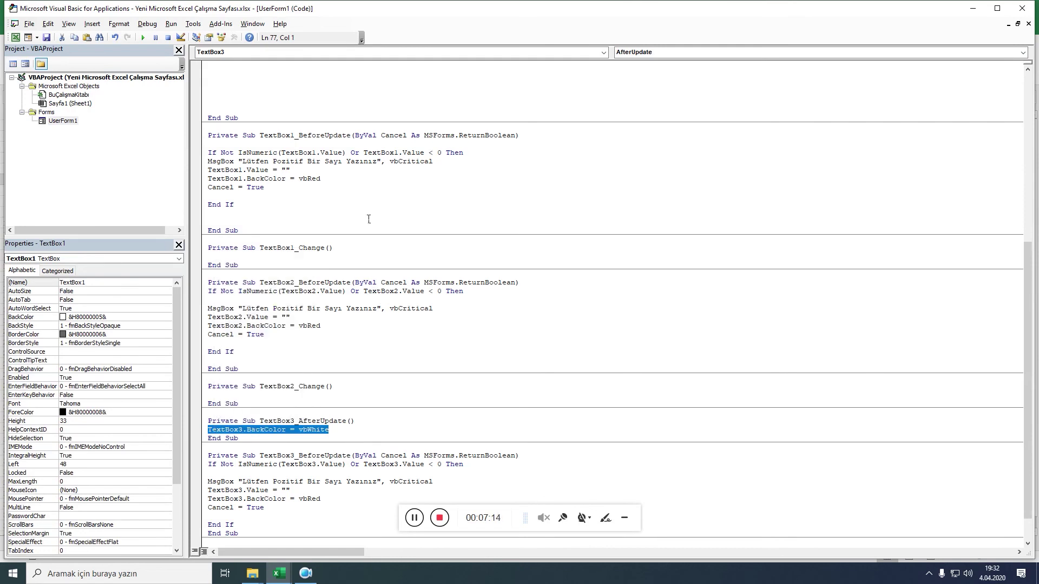
click(297, 258)
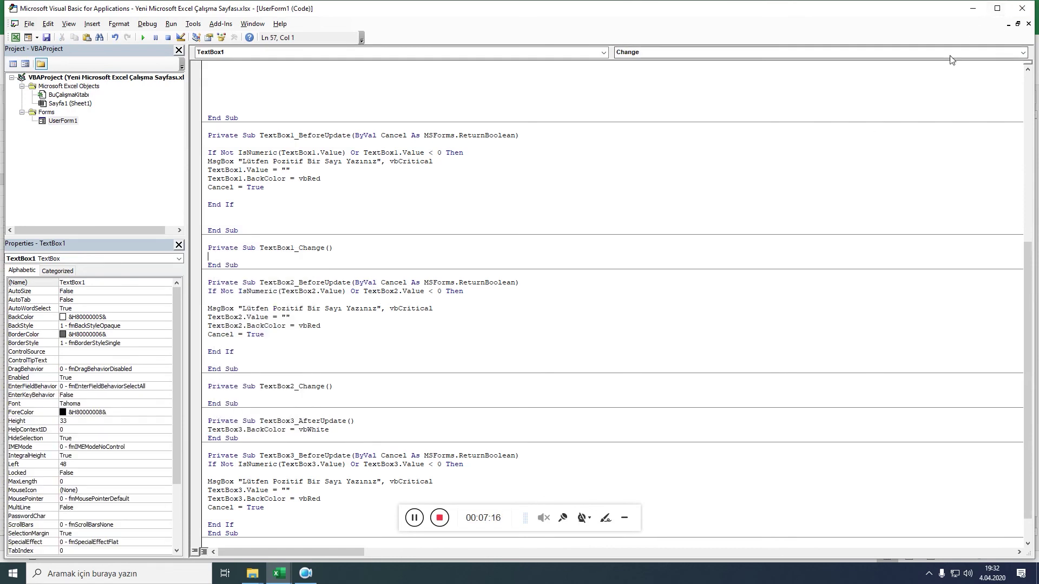
Add TextBox1_AfterUpdate with the pasted line changed to TextBox1.BackColor = vbWhite.
click(779, 52)
click(649, 63)
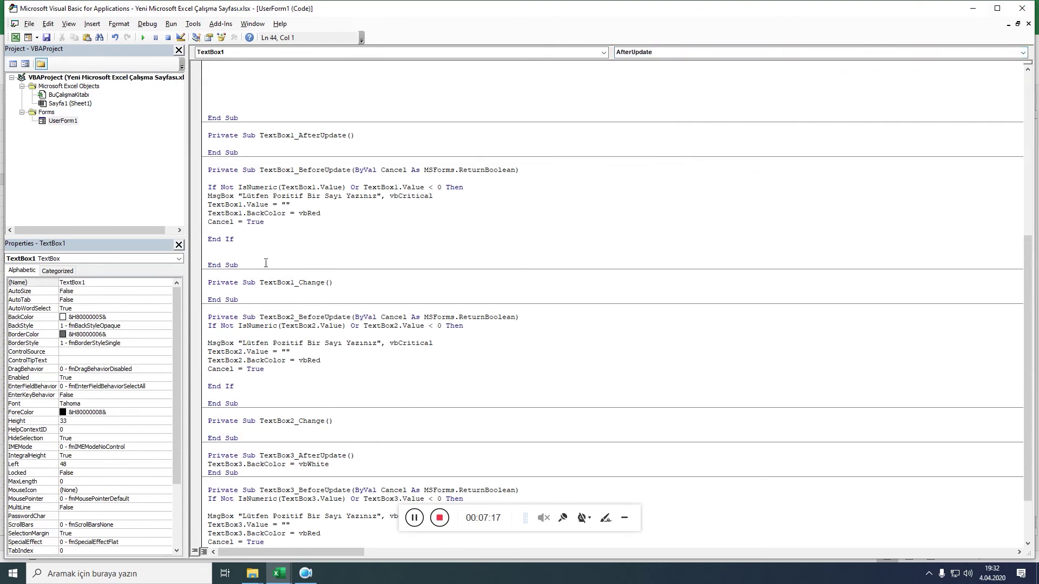
right_click(208, 144)
click(233, 174)
click(242, 144)
key(shift+Left)
text(1)
click(345, 239)
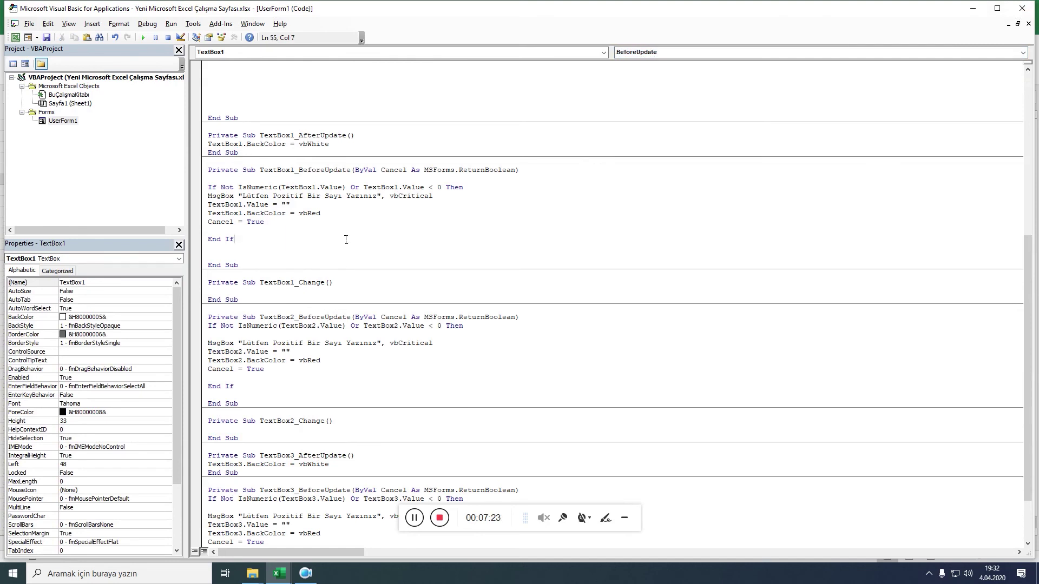
Add TextBox2_AfterUpdate with the pasted line changed to TextBox2.BackColor = vbWhite.
click(429, 52)
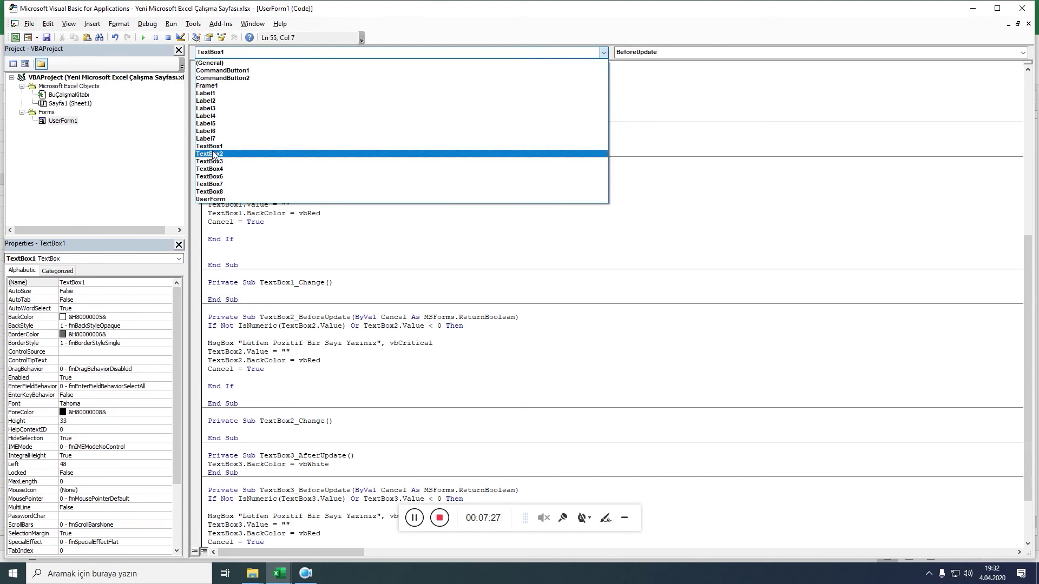
click(216, 153)
click(774, 52)
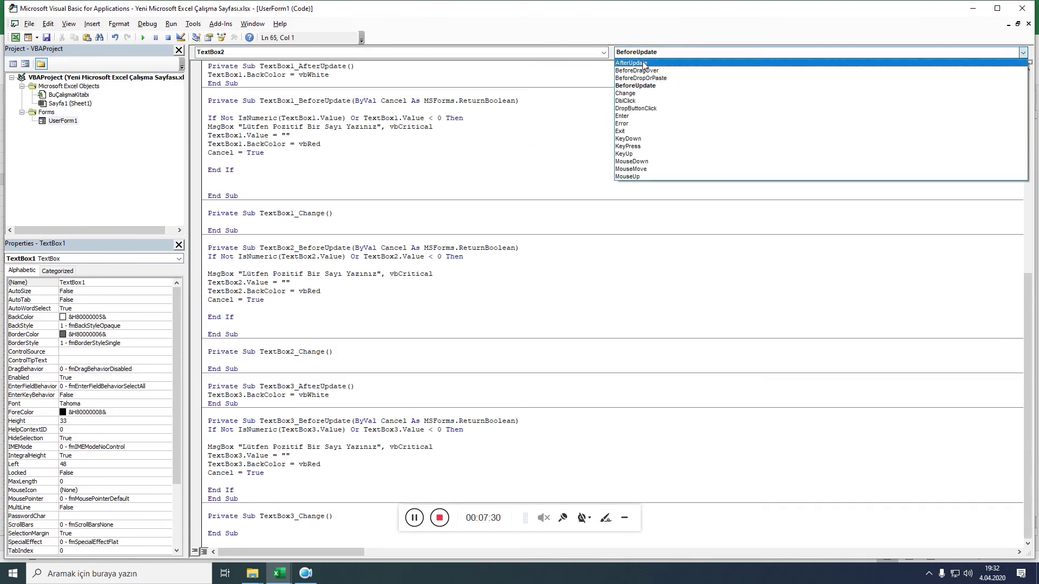
click(649, 63)
right_click(221, 255)
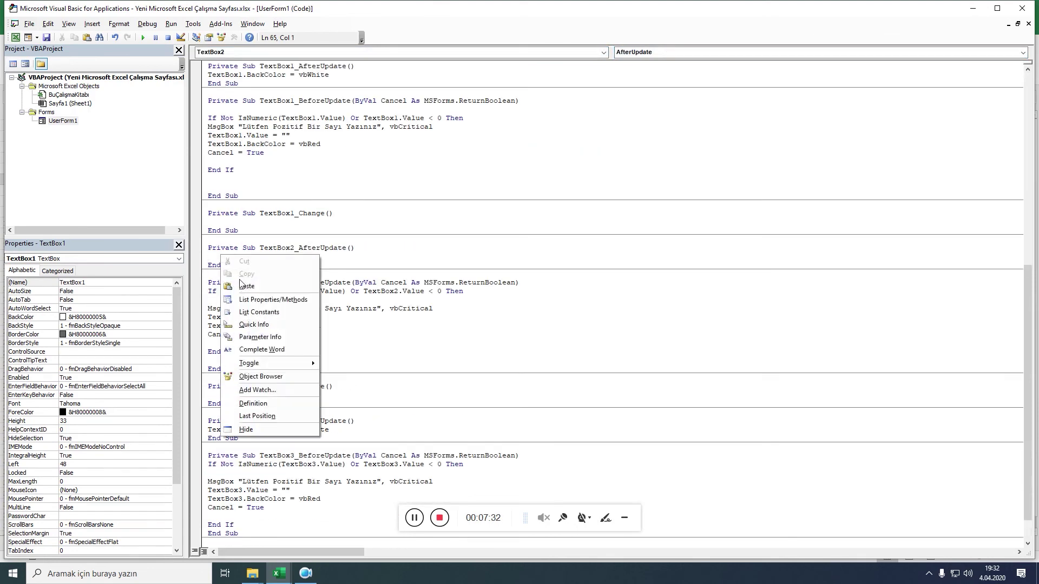
click(241, 287)
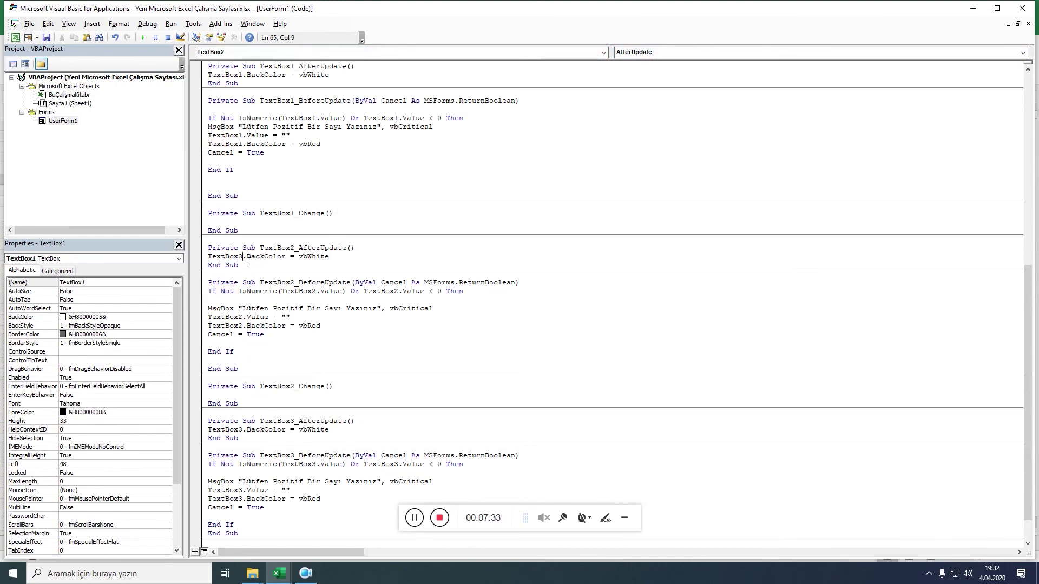
key(shift+Left)
text(2)
click(441, 233)
Run the form, have -36 rejected with the positive-number error, then enter 25.
click(143, 38)
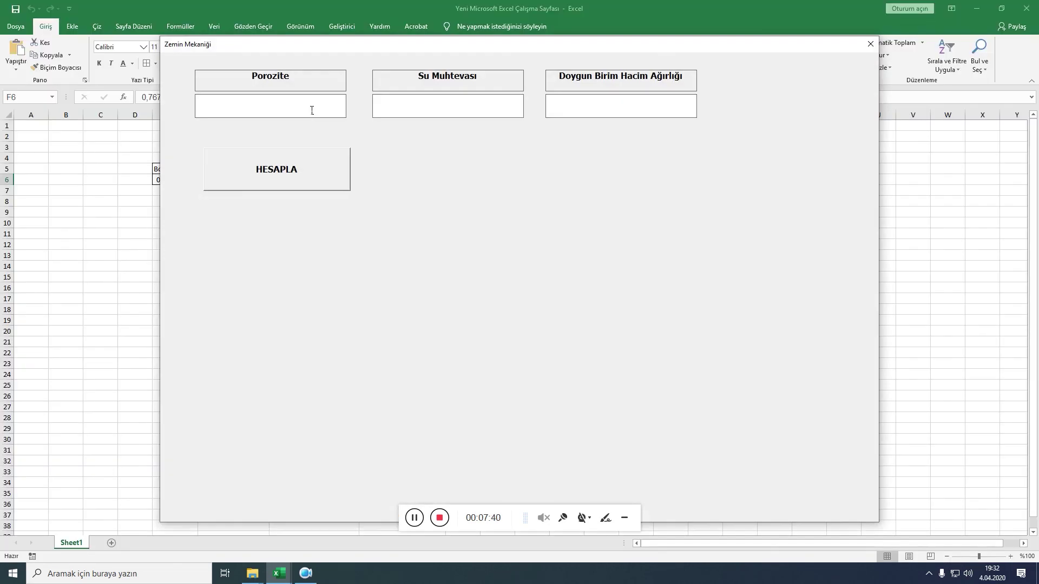
text(36)
click(410, 107)
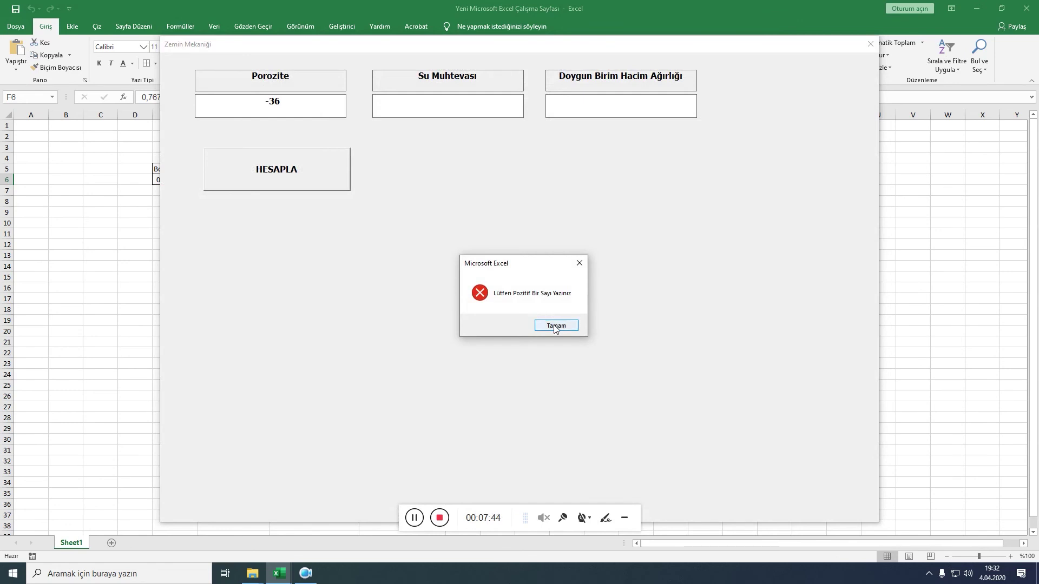
click(556, 325)
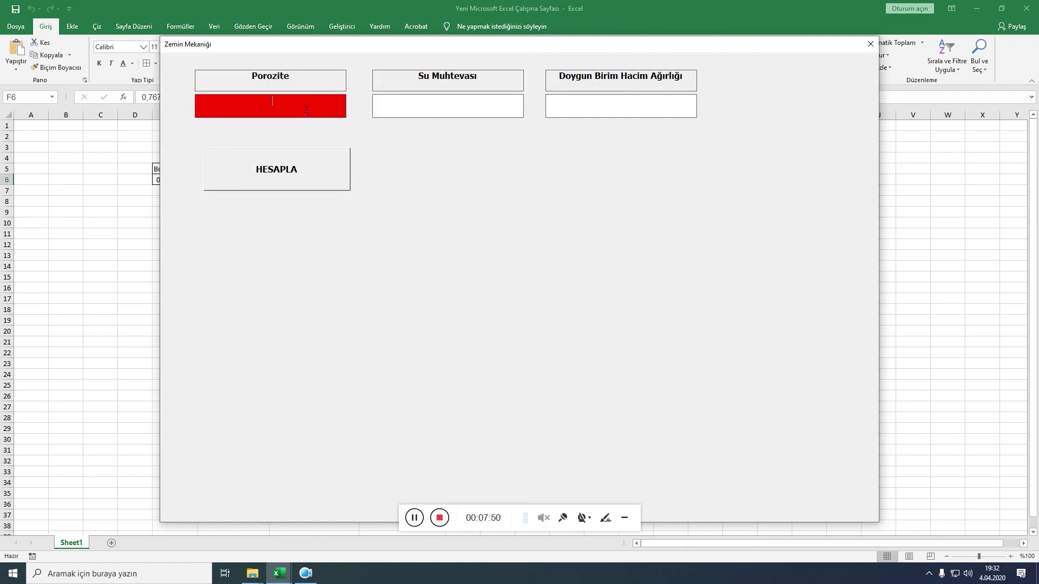
text(25)
click(433, 113)
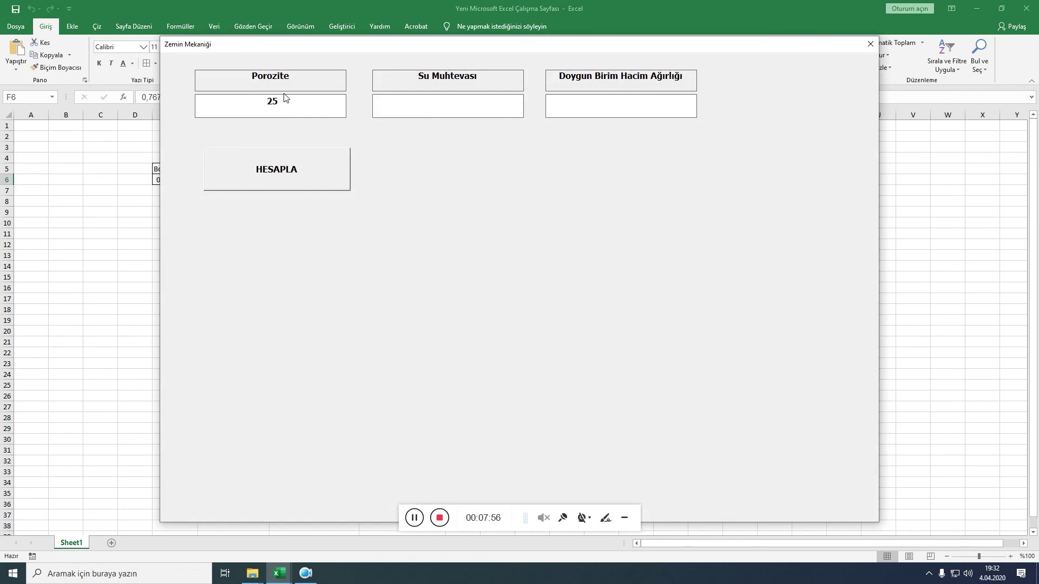
Enter 'es' in Su Muhtevası to trigger the error, then correct it to 0,15.
text(es)
click(618, 115)
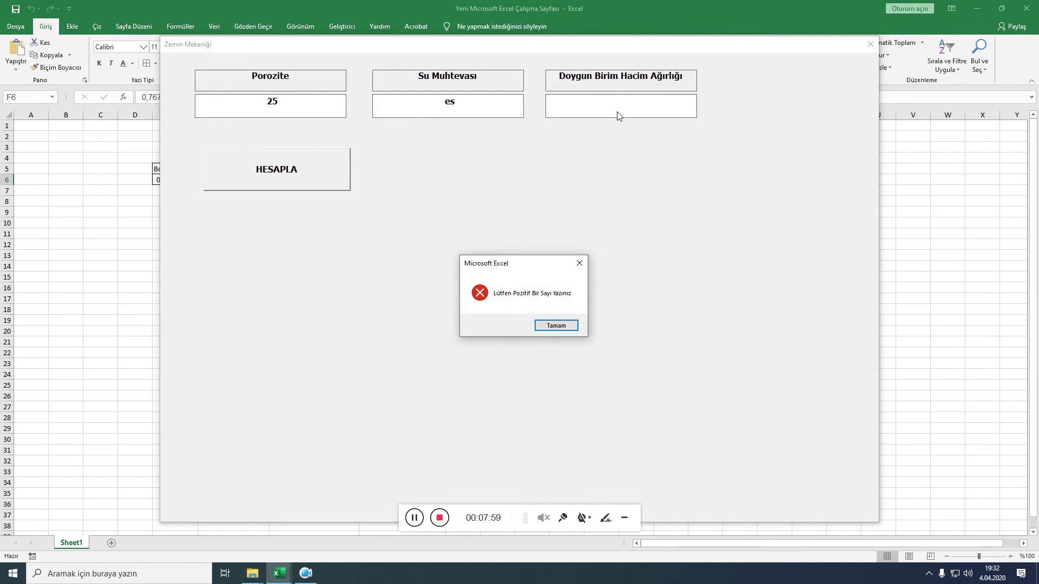
click(555, 325)
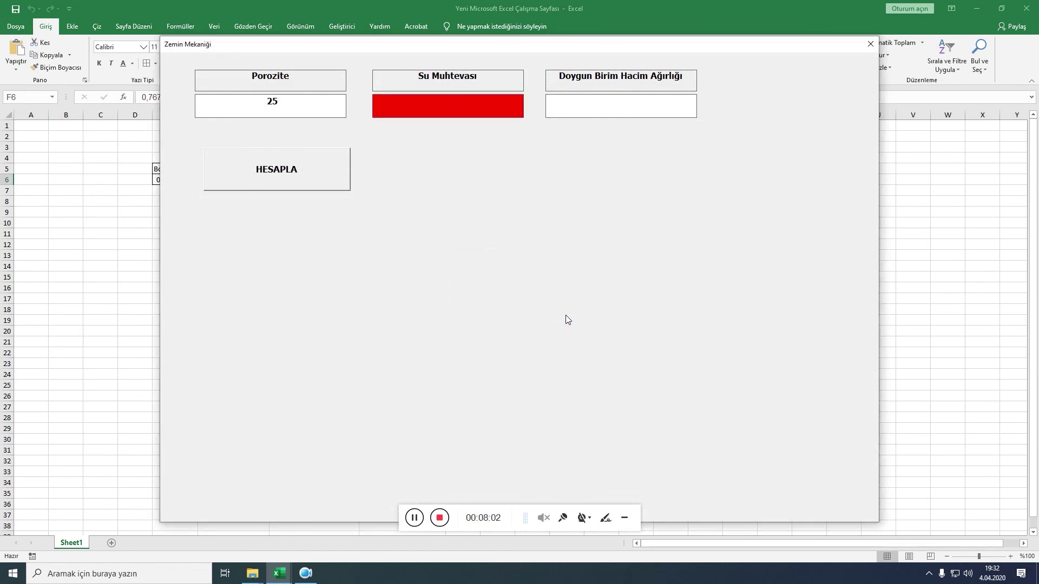
text(0,)
text(15)
click(608, 107)
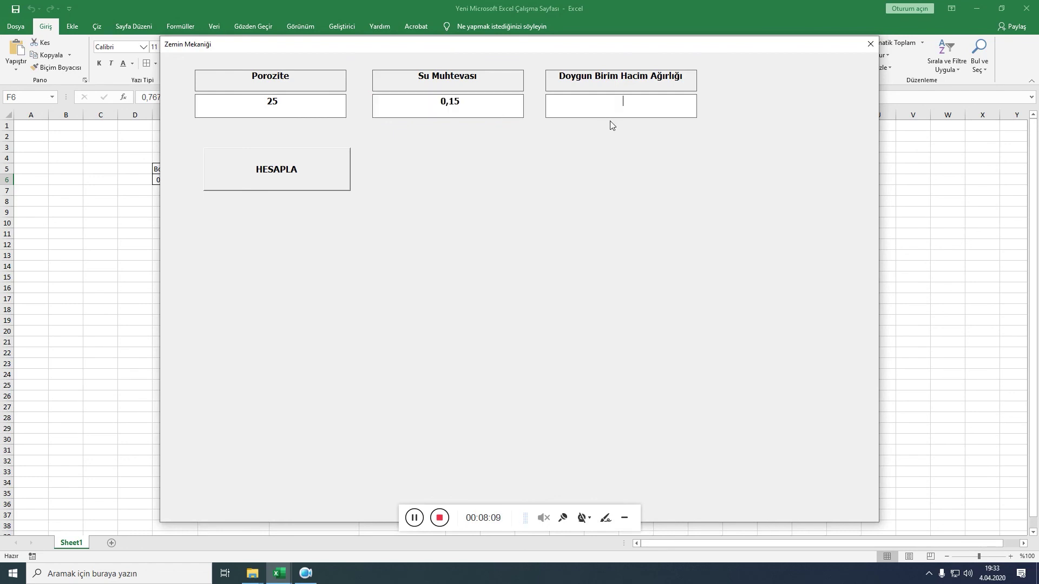
Enter -36 in Doygun Birim Hacim Ağırlığı, press HESAPLA and dismiss the warning.
text(-36)
double_click(616, 106)
click(672, 112)
click(870, 45)
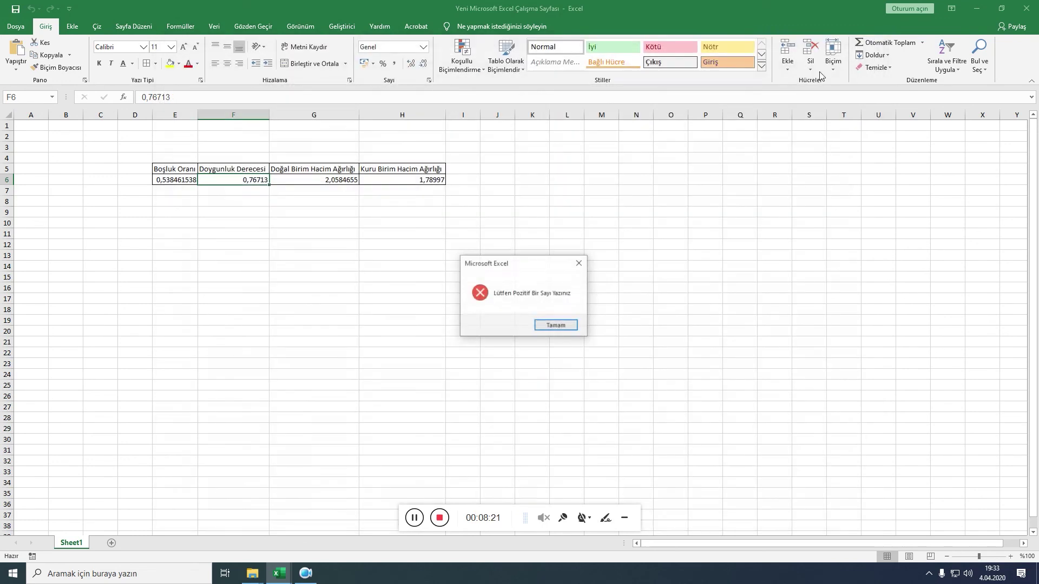
click(564, 328)
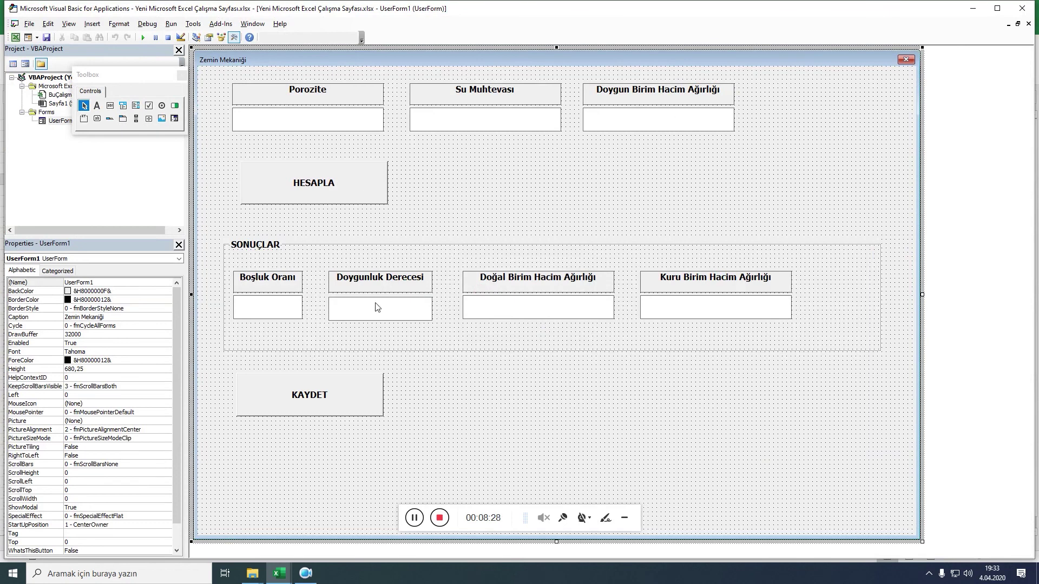
Open the Doygun box's TextBox3 code to check the red-background line, then rerun the form.
click(657, 126)
double_click(657, 126)
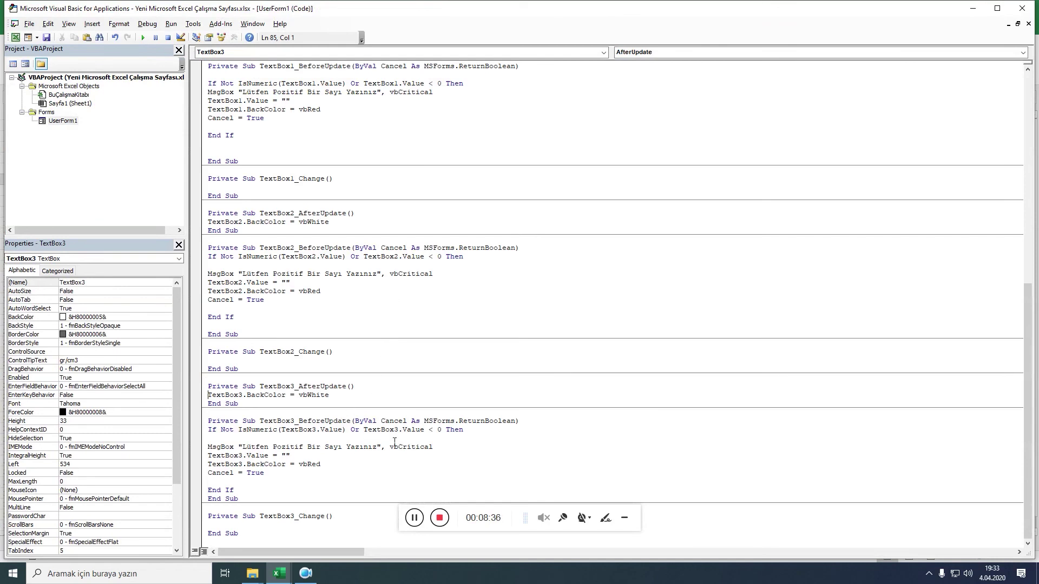
click(326, 467)
double_click(63, 120)
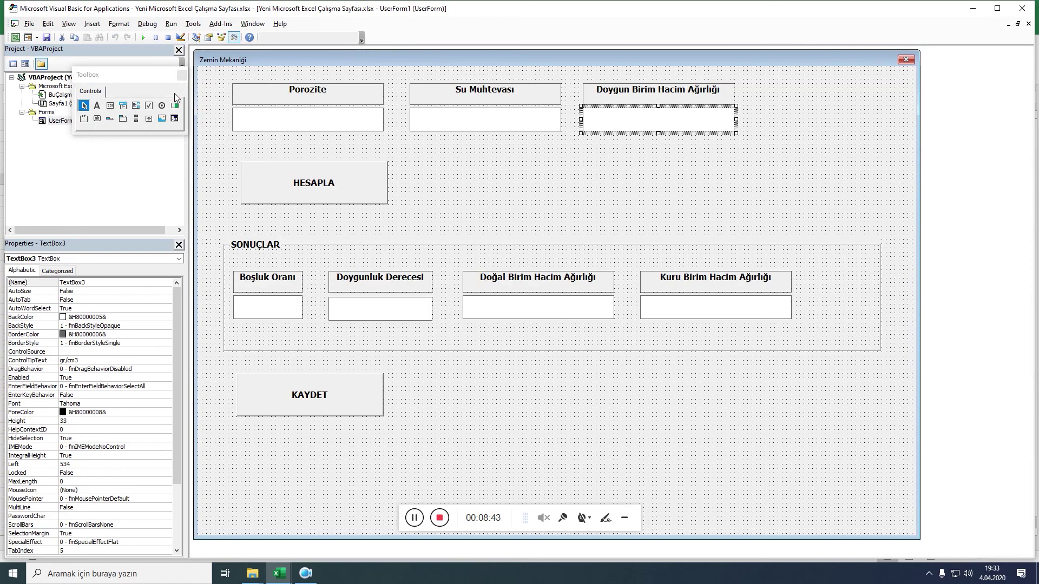
click(143, 38)
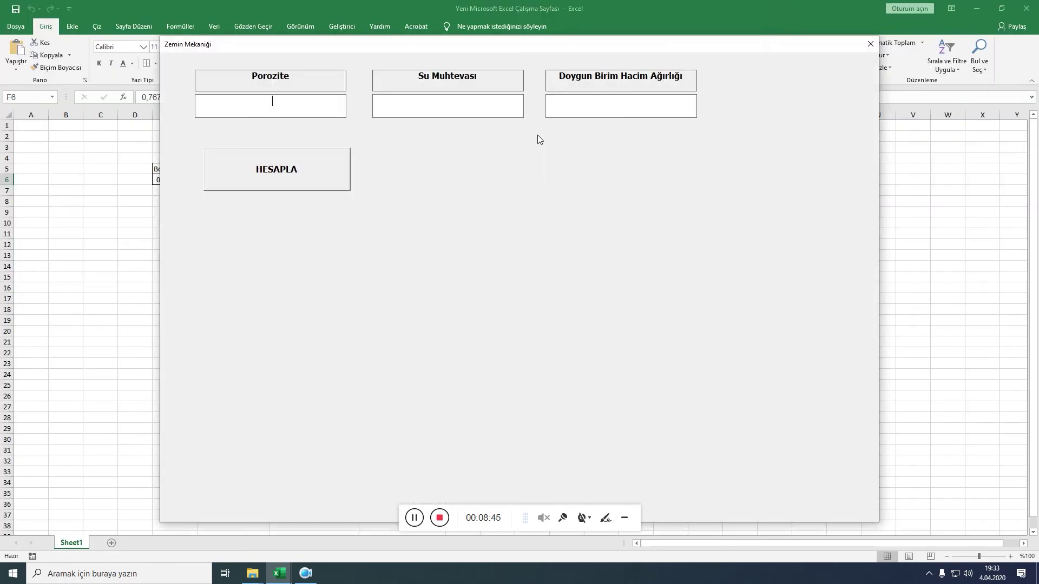
Enter -36 in Doygun Birim Hacim Ağırlığı, dismiss the error, then enter 0,25 instead.
click(623, 115)
text(-36)
click(470, 106)
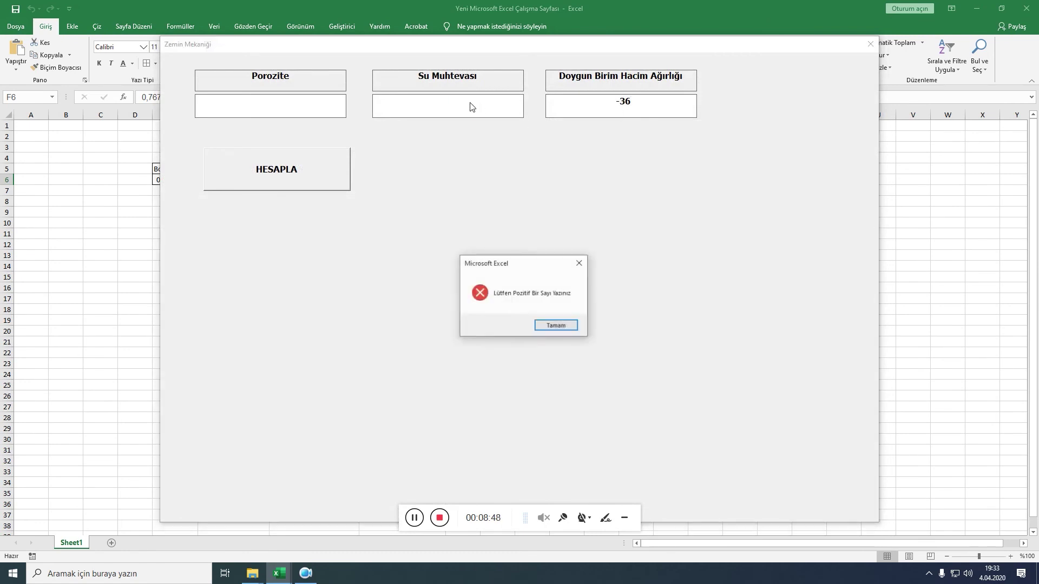
click(555, 325)
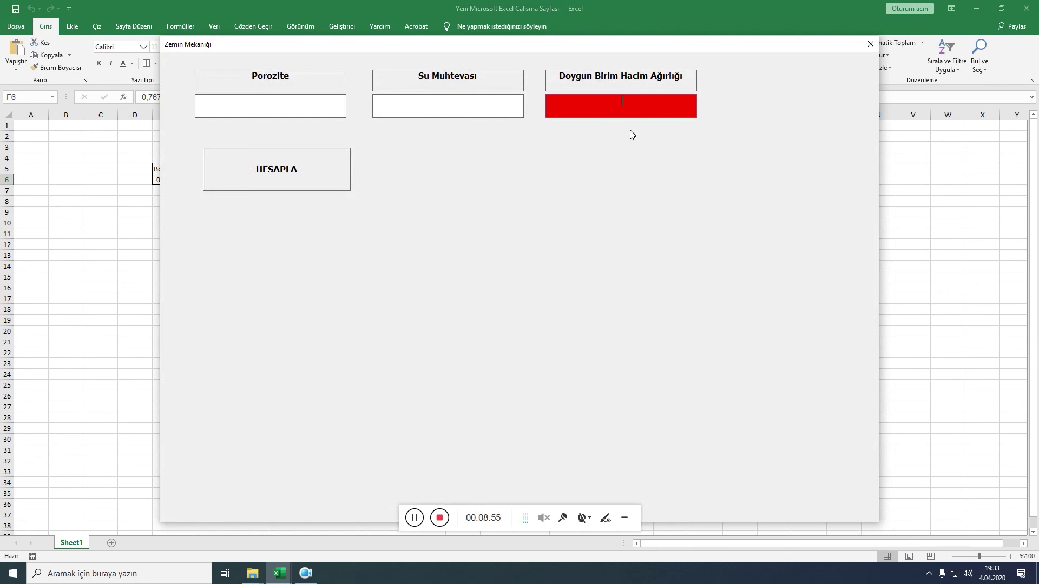
text(0,25)
click(451, 107)
Enter 'op' in Su Muhtevası and dismiss the repeated errors, leaving the box red.
text(op)
click(314, 112)
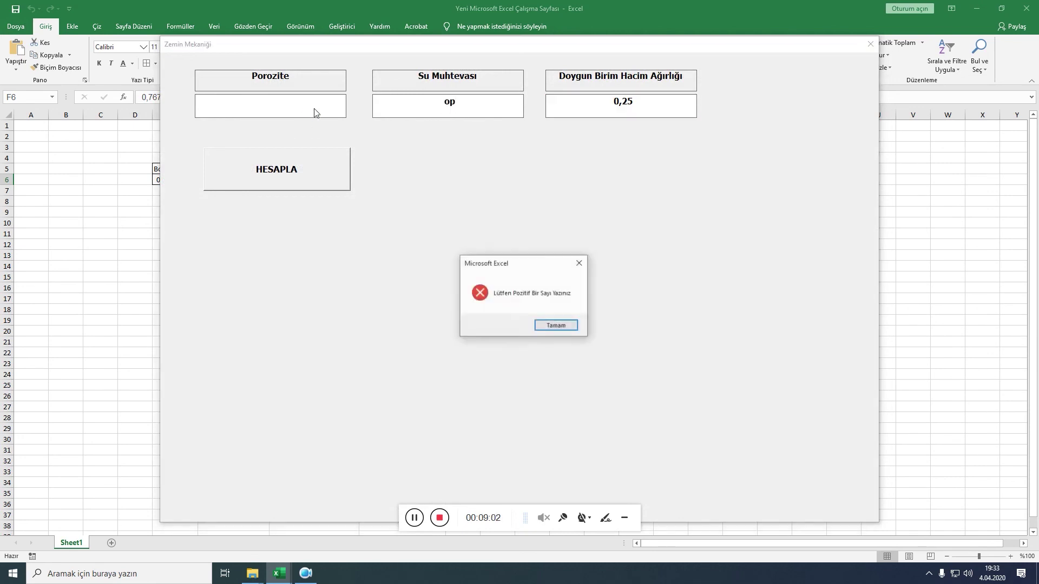
click(556, 325)
click(271, 111)
click(556, 325)
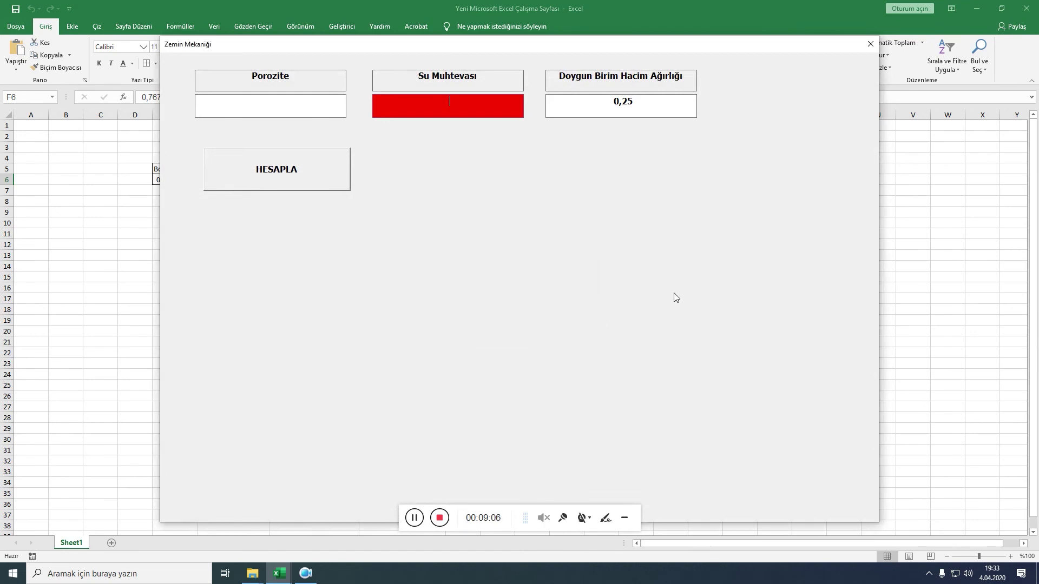